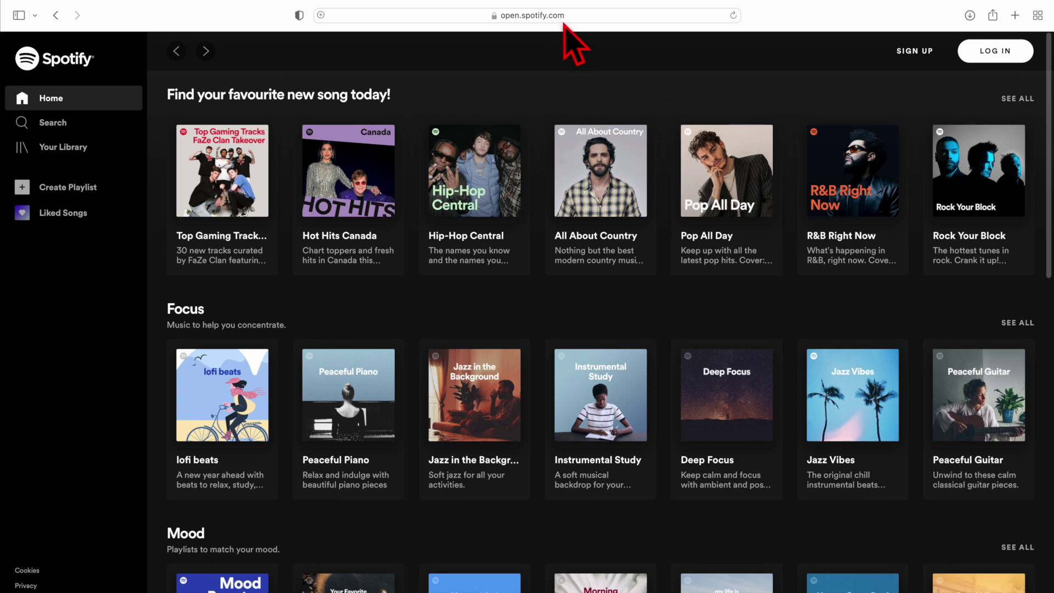
Search for Grow Old with You, open the track and copy its Spotify share link.
left_click(73, 130)
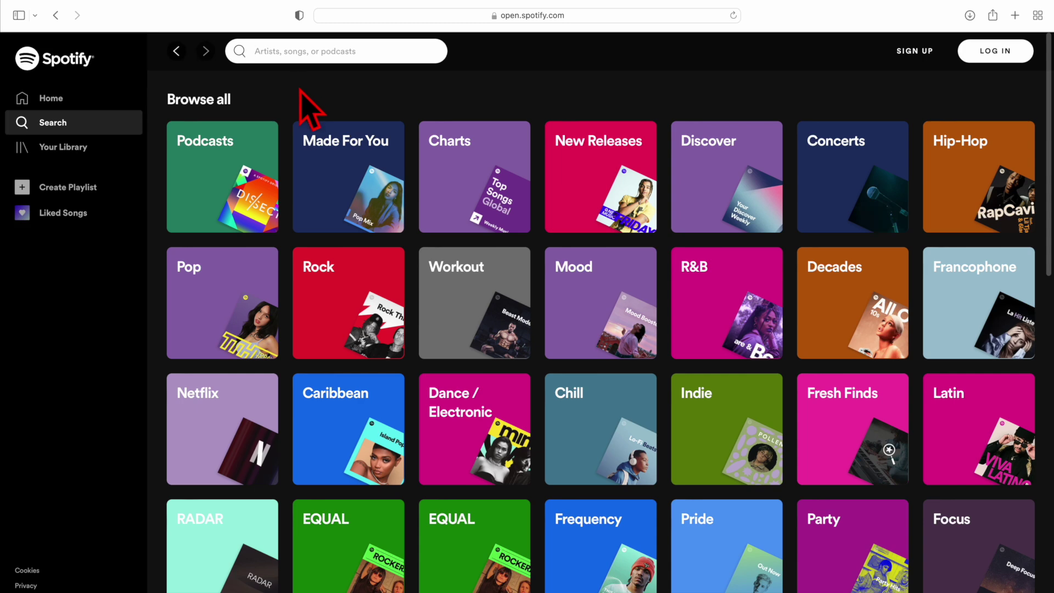
type("grow old ")
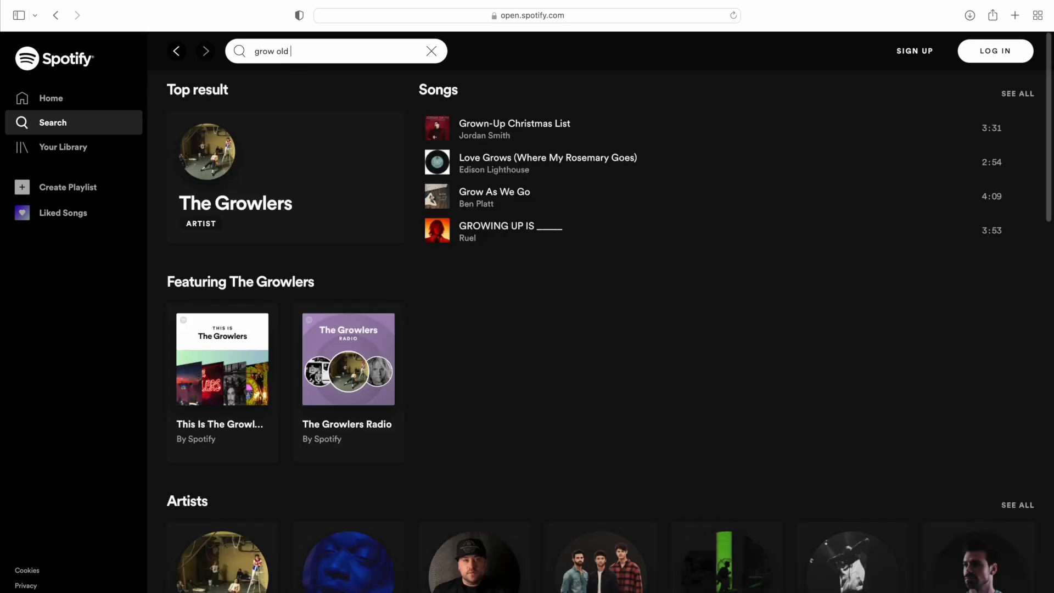
type("with you")
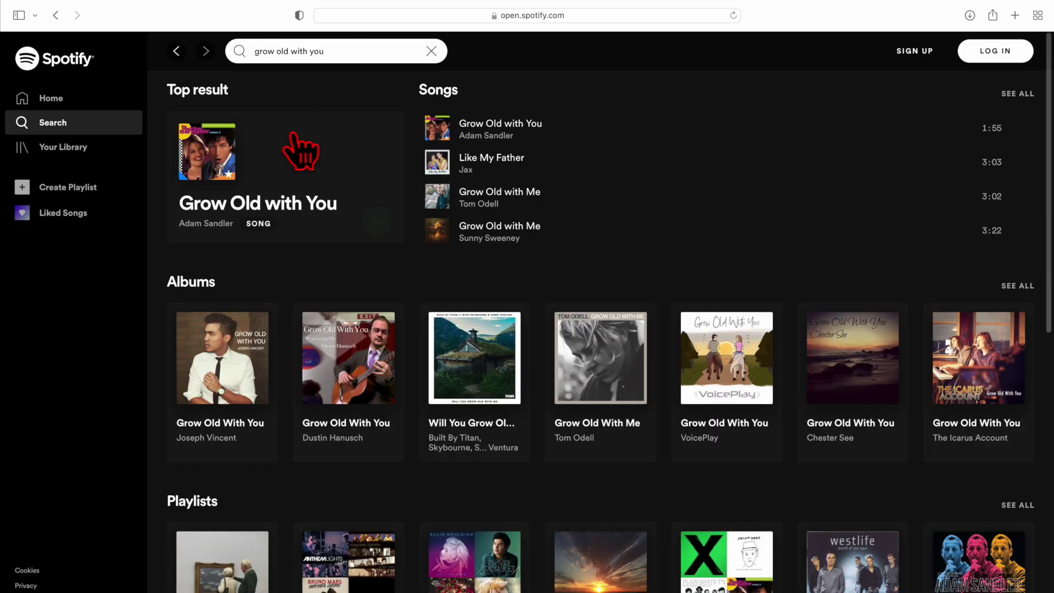
left_click(226, 191)
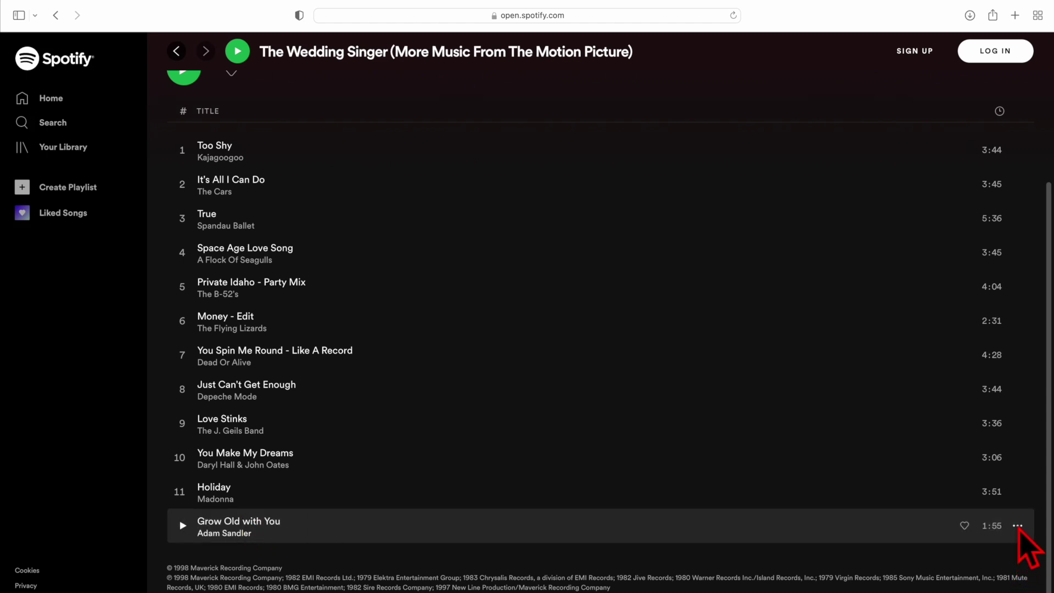
left_click(1018, 526)
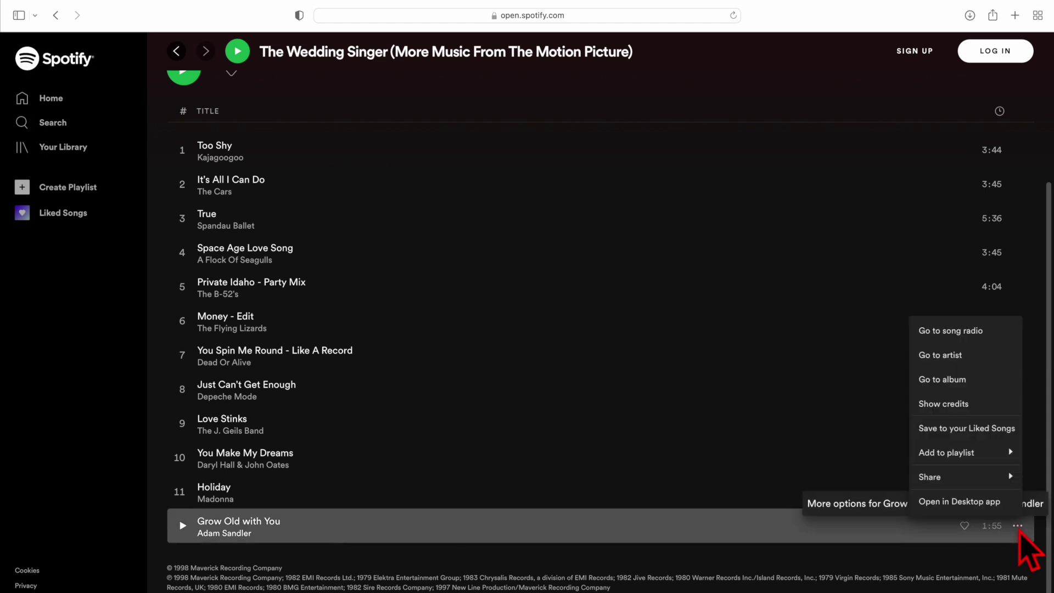
mouse_move(964, 477)
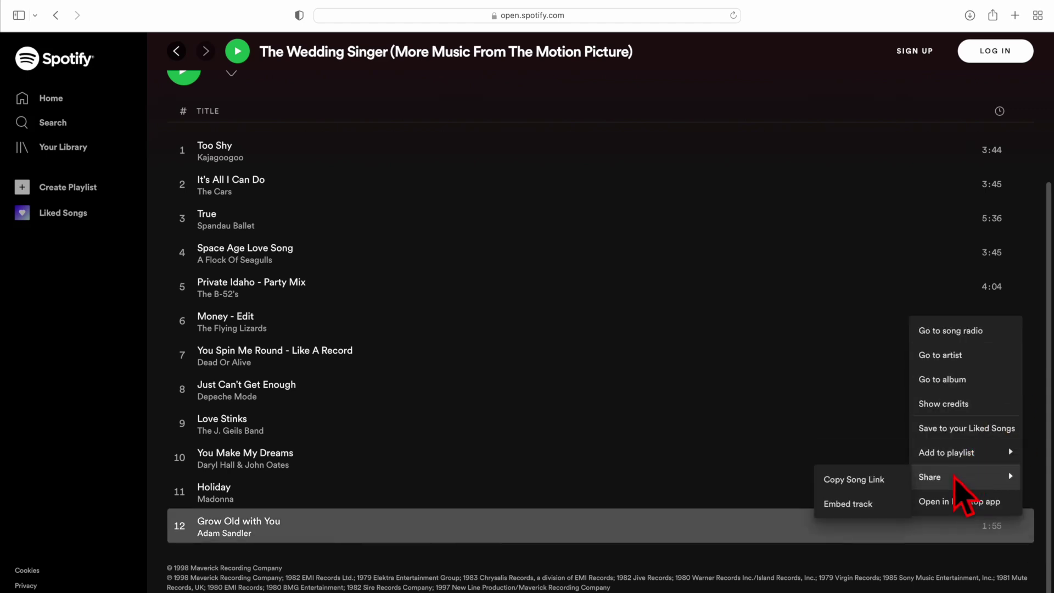
mouse_move(930, 477)
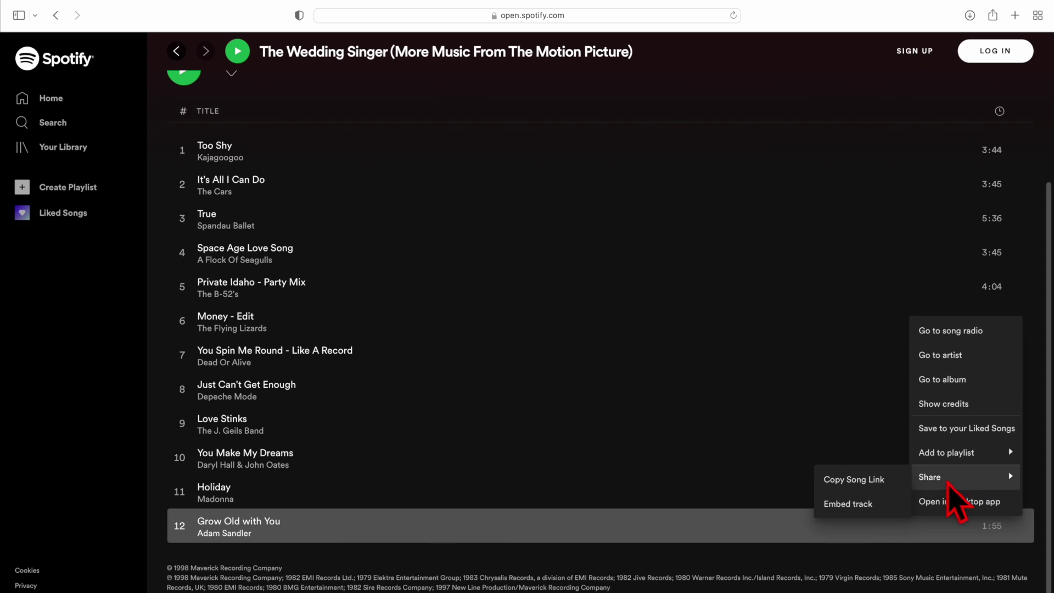
left_click(854, 480)
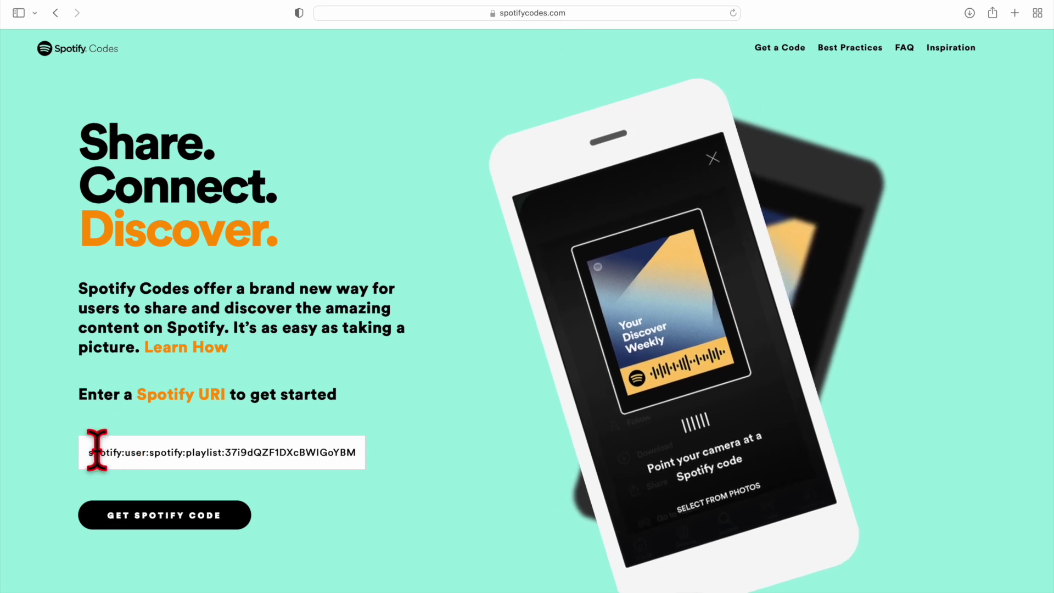
Paste the song link into the Spotify URI field and generate its scan code.
left_click(90, 452)
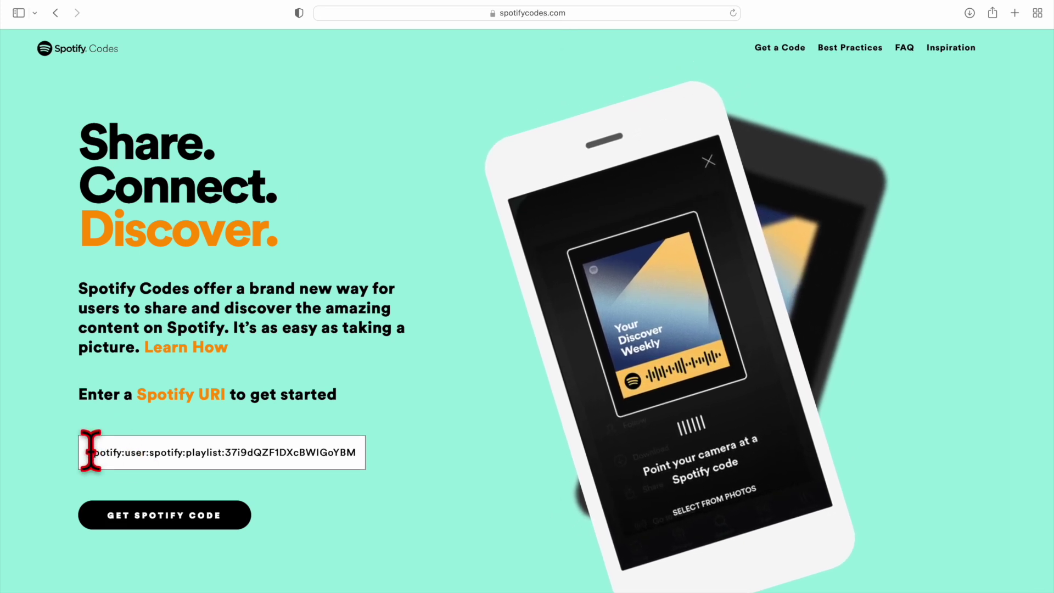
triple_click(90, 452)
key("super+v")
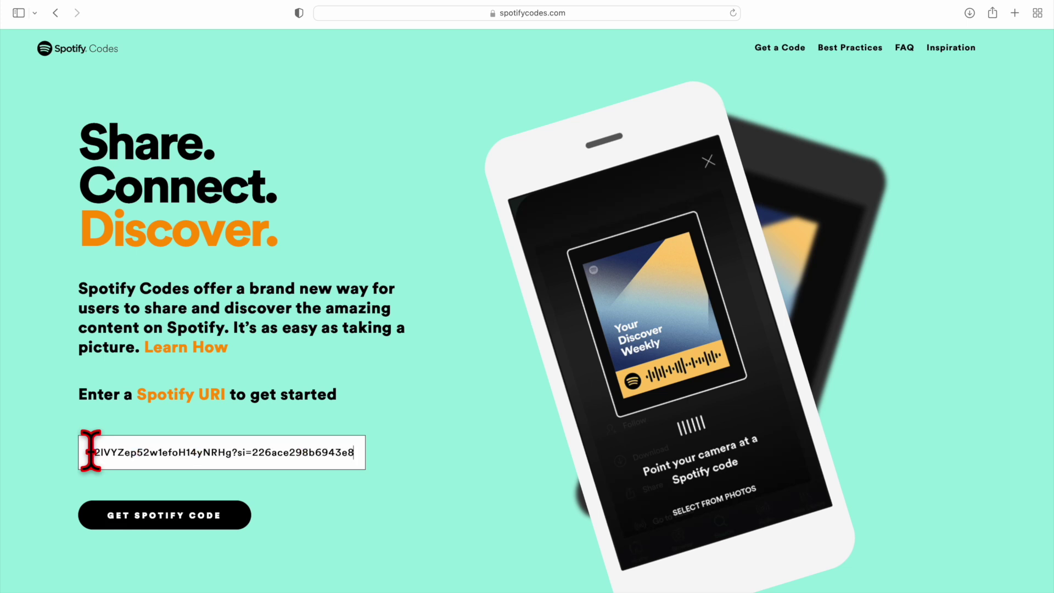
left_click(218, 517)
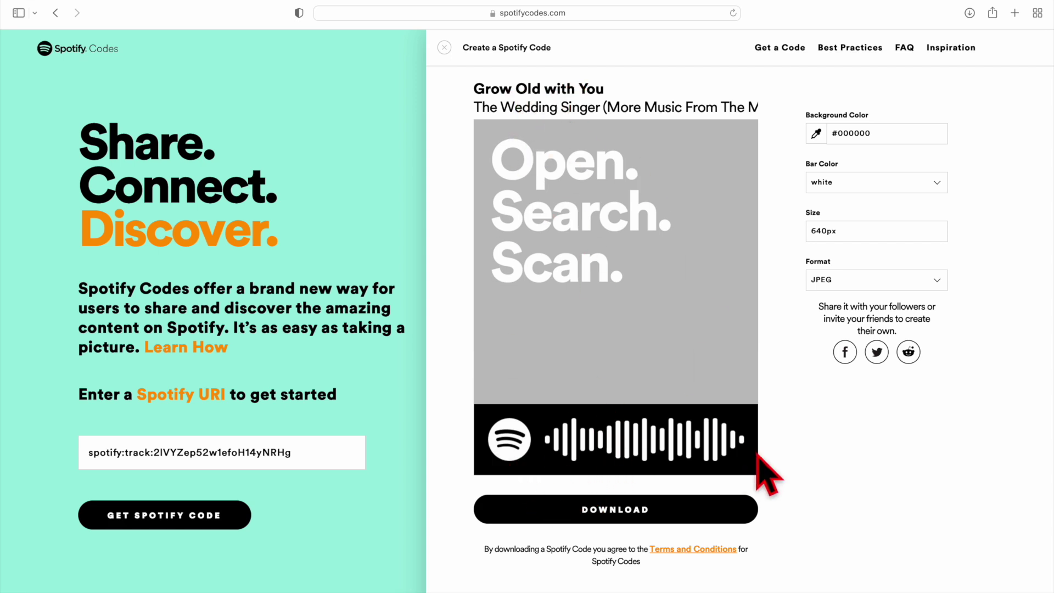
Set the code's background colour to white and its bars to black.
left_click(817, 134)
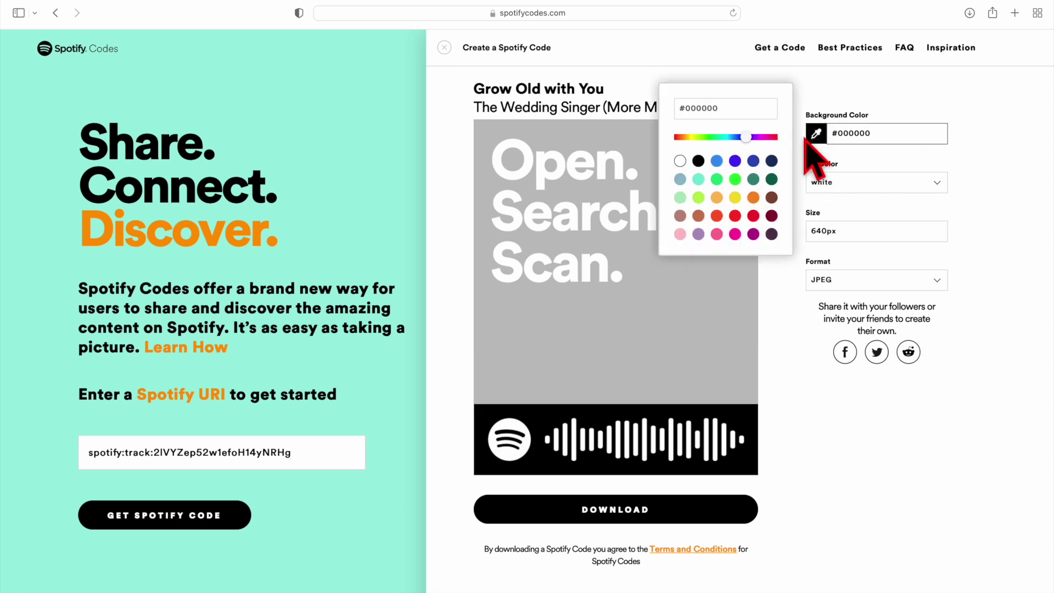
type("FFFFFF")
left_click(835, 106)
left_click(842, 188)
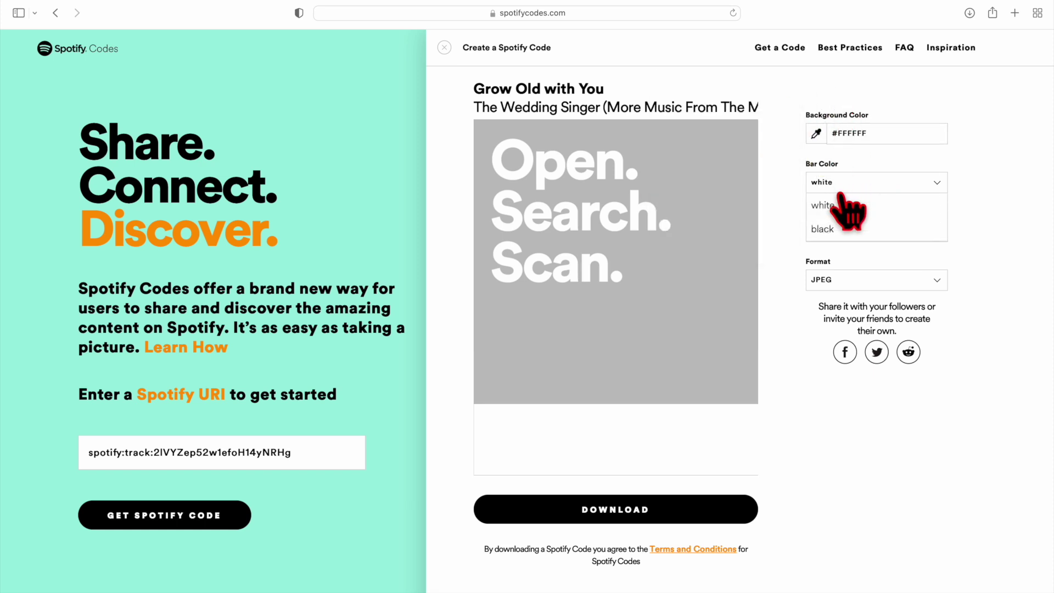
left_click(839, 230)
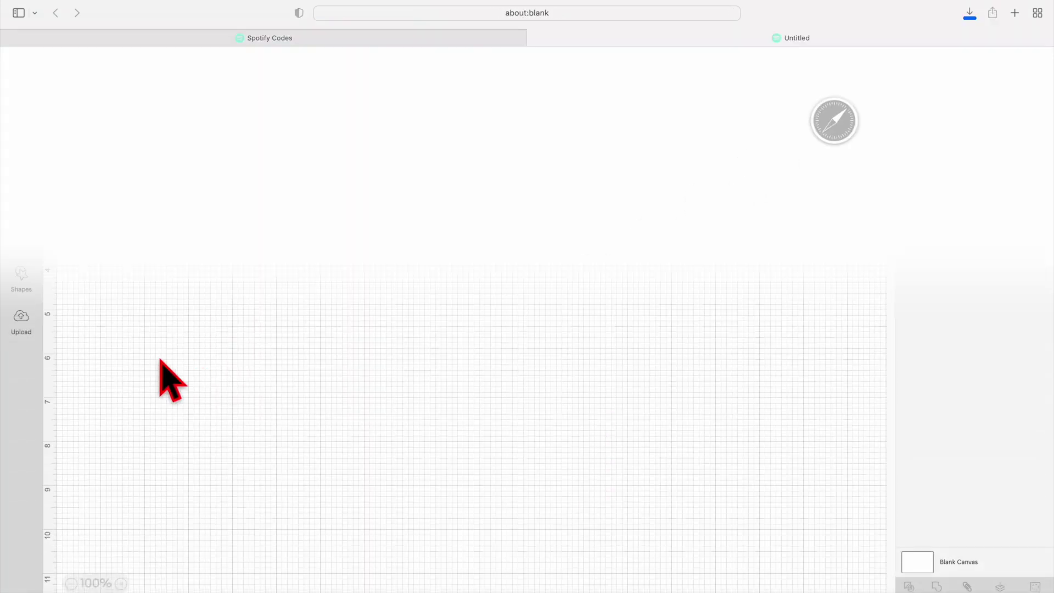
Upload the downloaded Spotify code image and mark it as moderately complex.
left_click(21, 322)
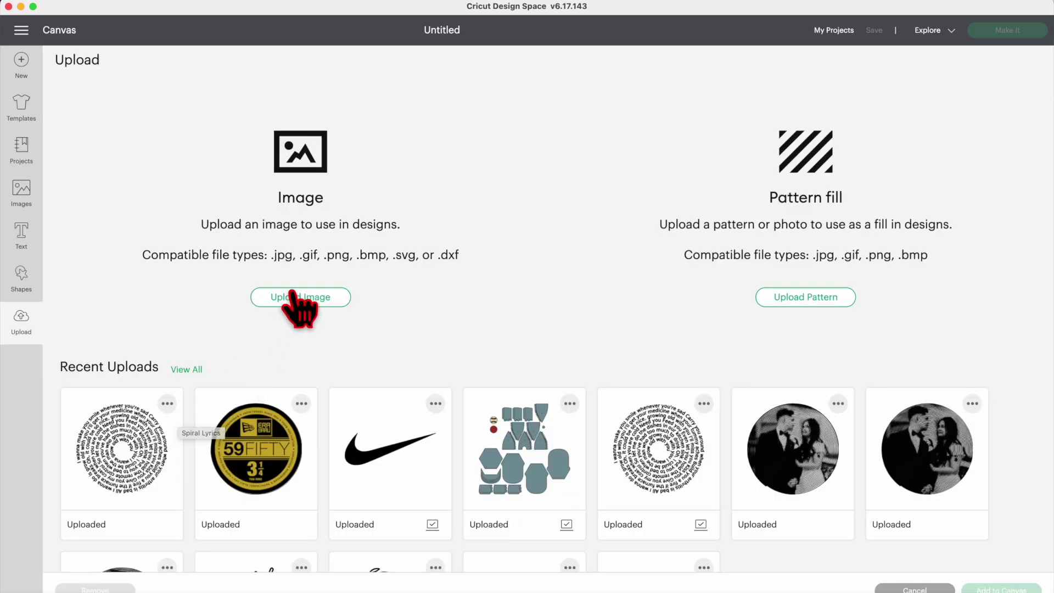
left_click(298, 297)
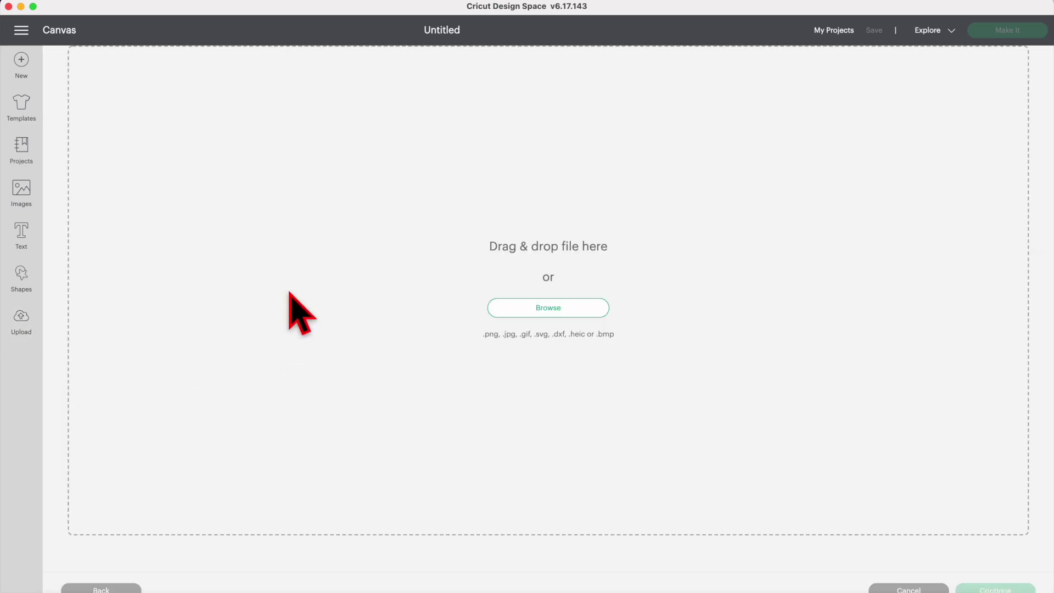
left_click(581, 310)
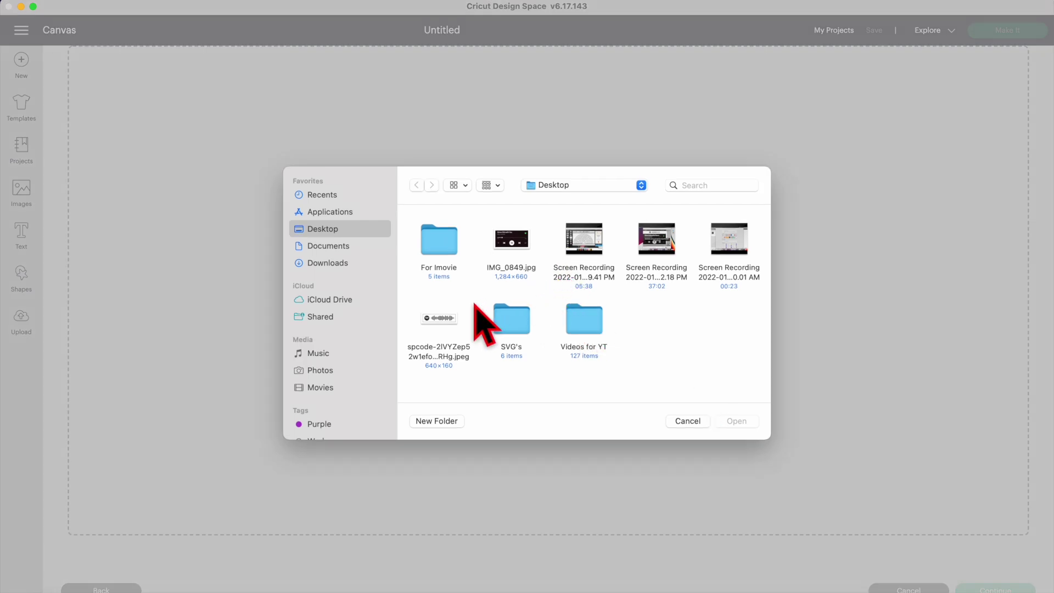
left_click(452, 324)
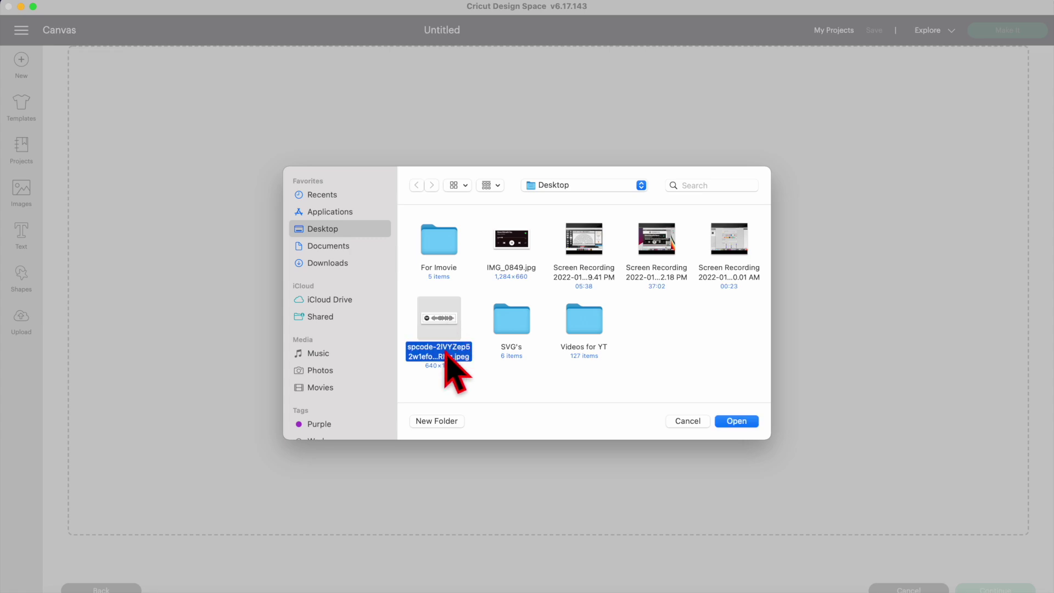
left_click(737, 423)
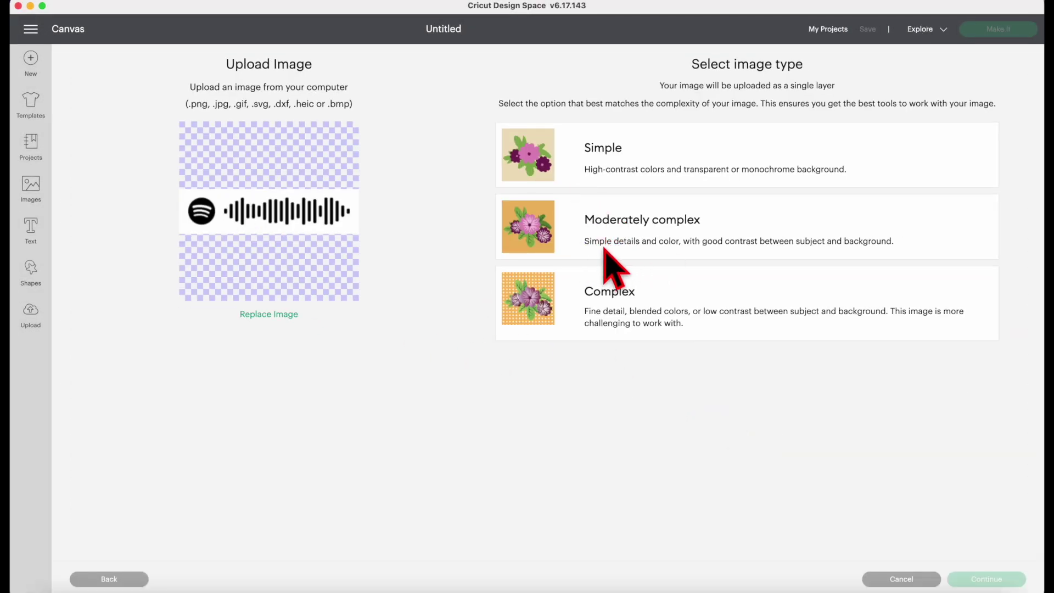
left_click(624, 248)
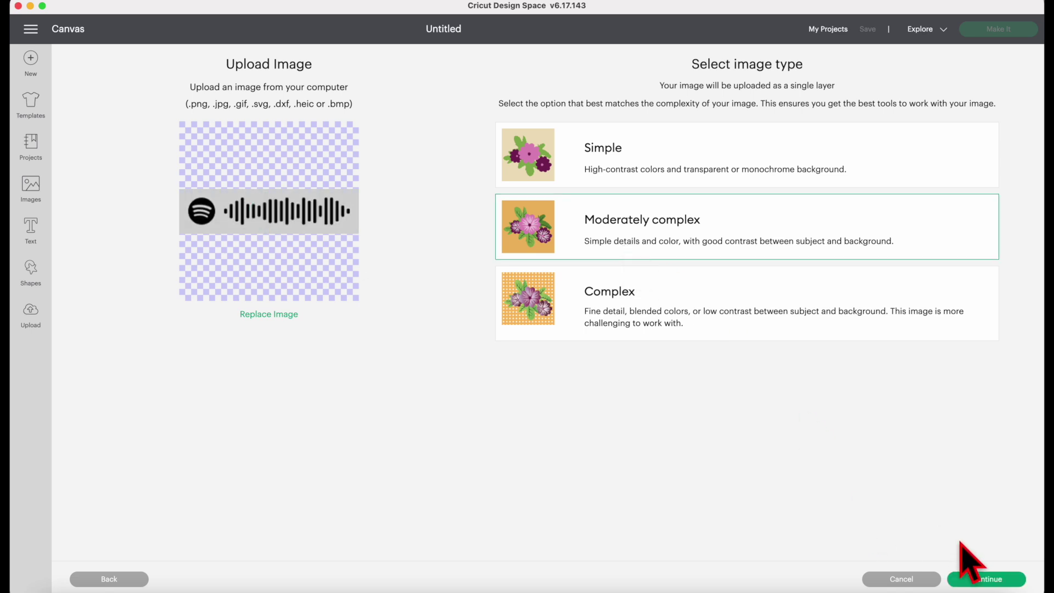
left_click(981, 579)
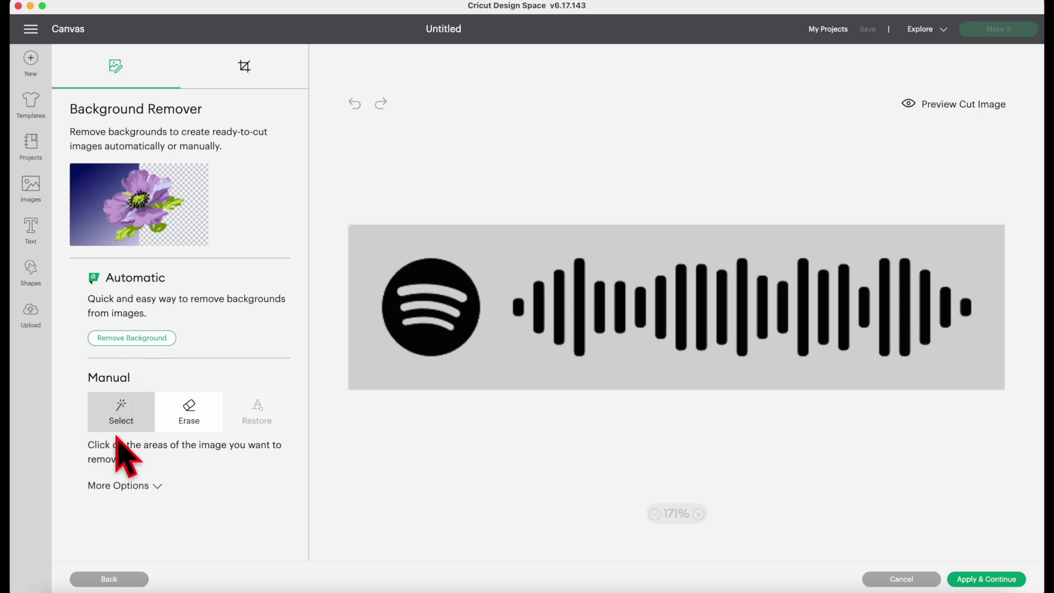
Manually make the grey background transparent, keeping the logo circle intact.
left_click(132, 339)
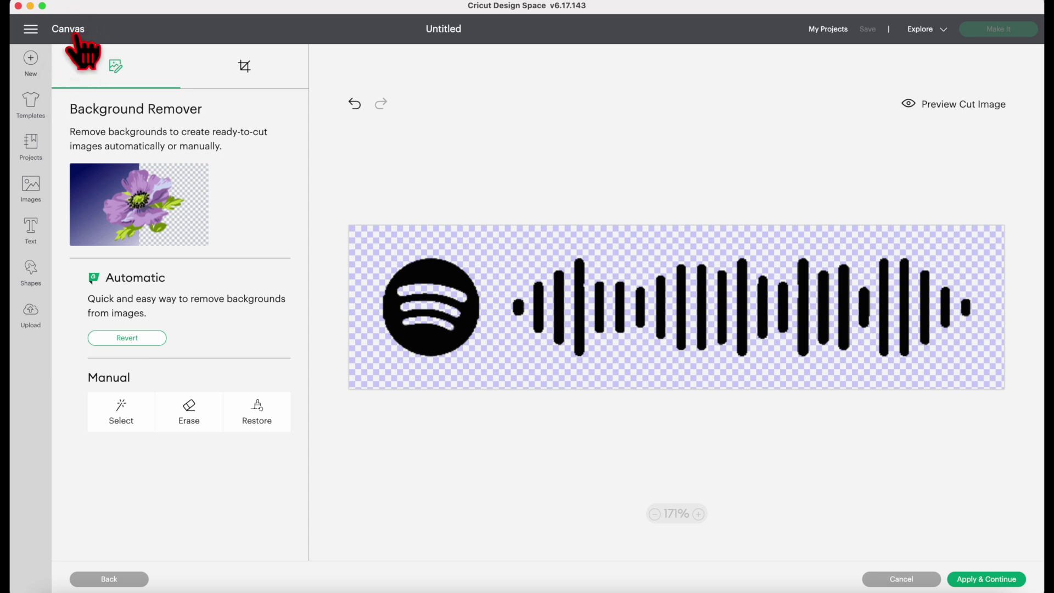
left_click(355, 104)
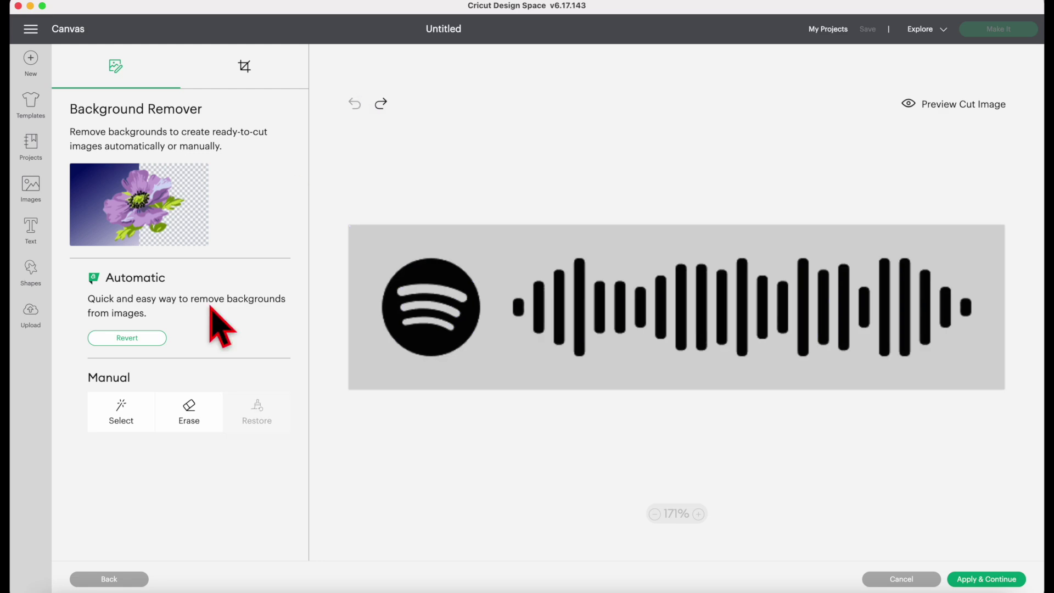
left_click(121, 412)
left_click(528, 262)
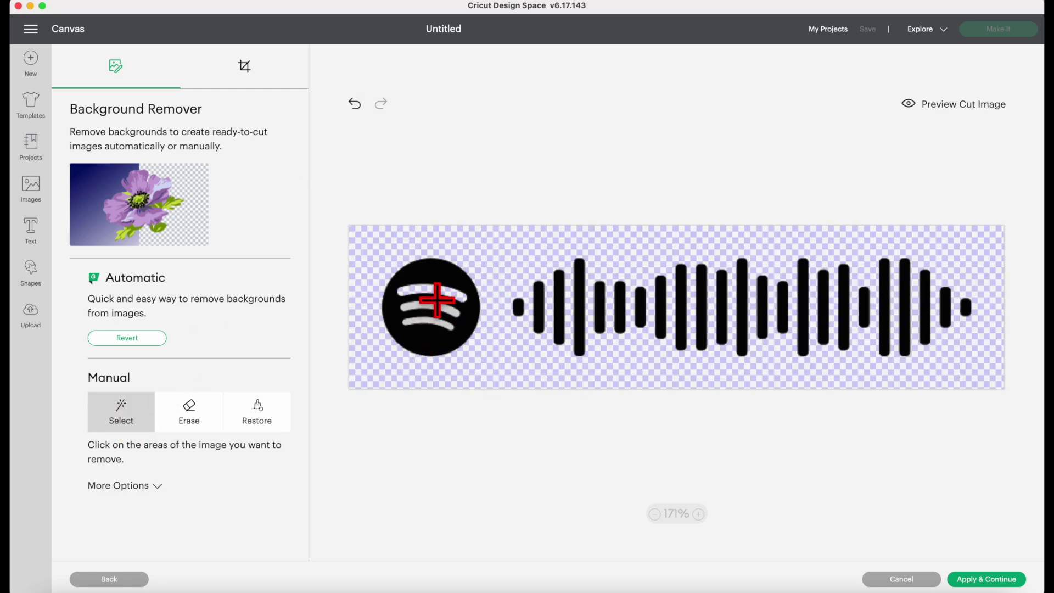
left_click(431, 322)
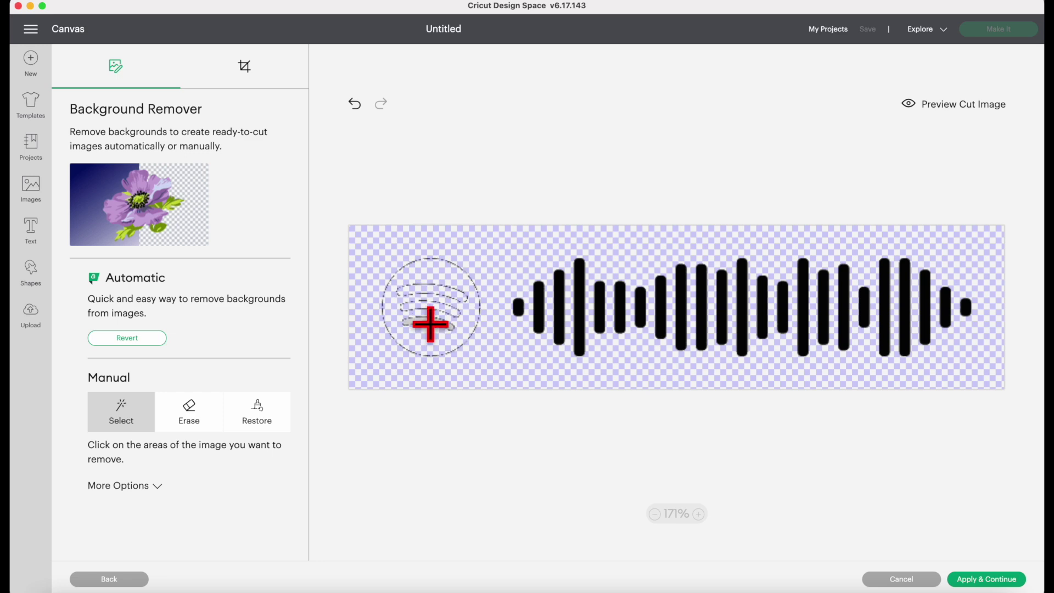
left_click(354, 104)
scroll(448, 330, "up", 2)
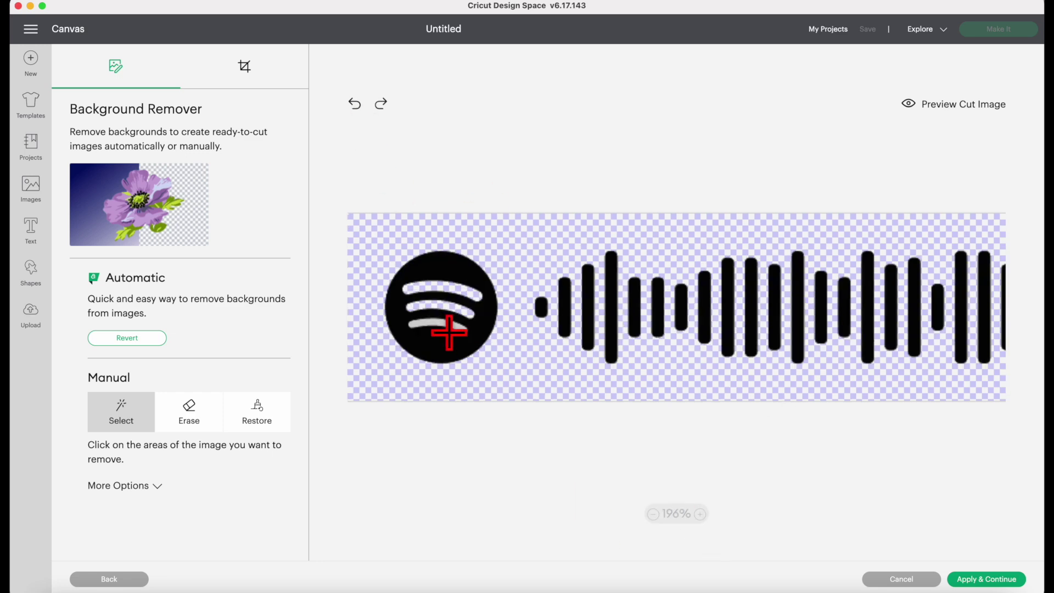
Accept the cleaned scan code and upload it as a cut image.
left_click(965, 580)
left_click(302, 304)
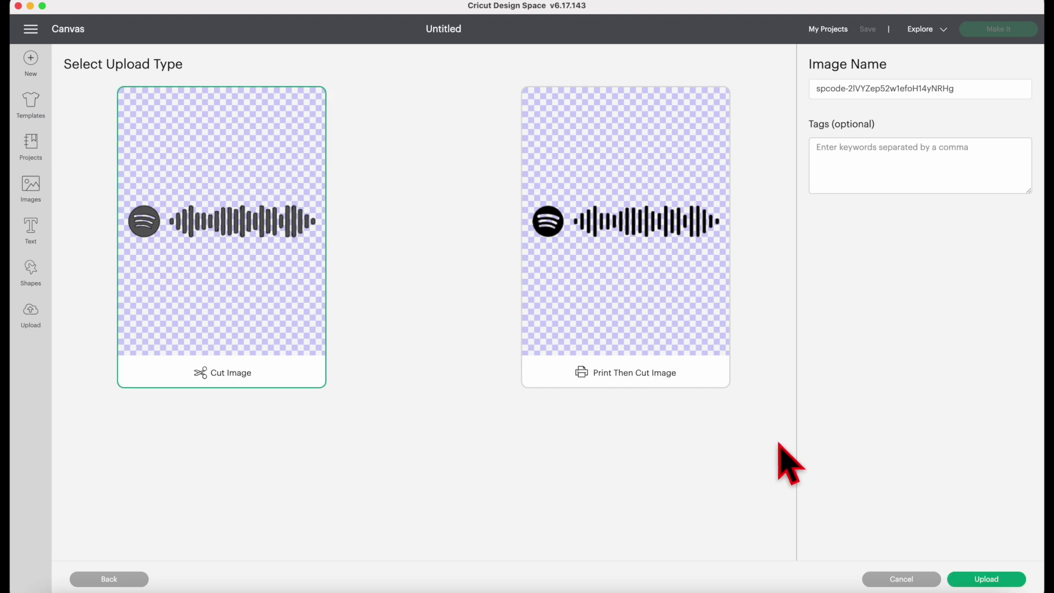
left_click(991, 578)
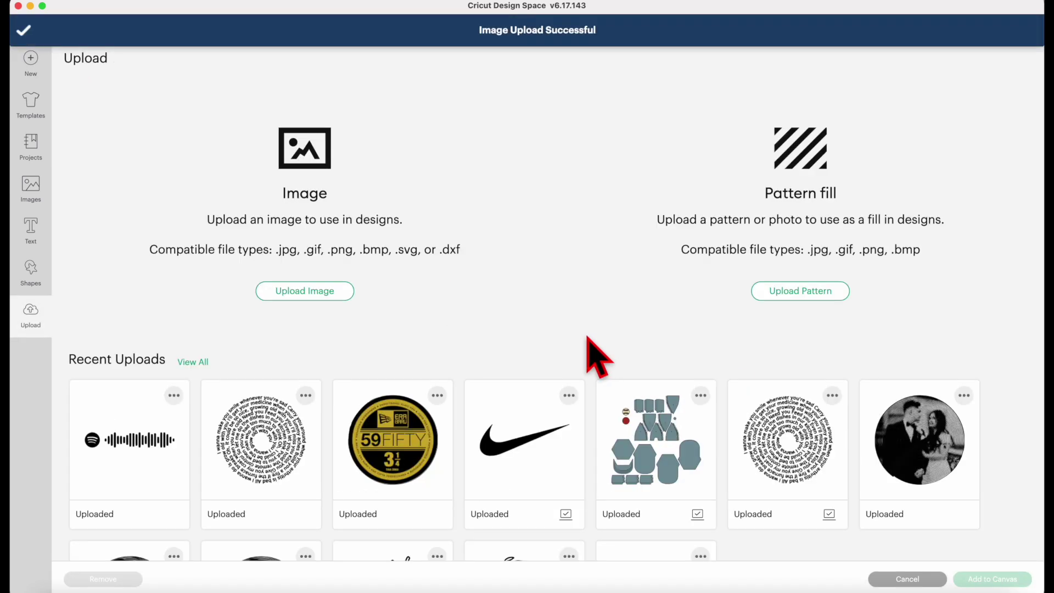
Play Adam Sandler's Grow Old with You on iOS and screenshot the now-playing screen.
left_click(120, 433)
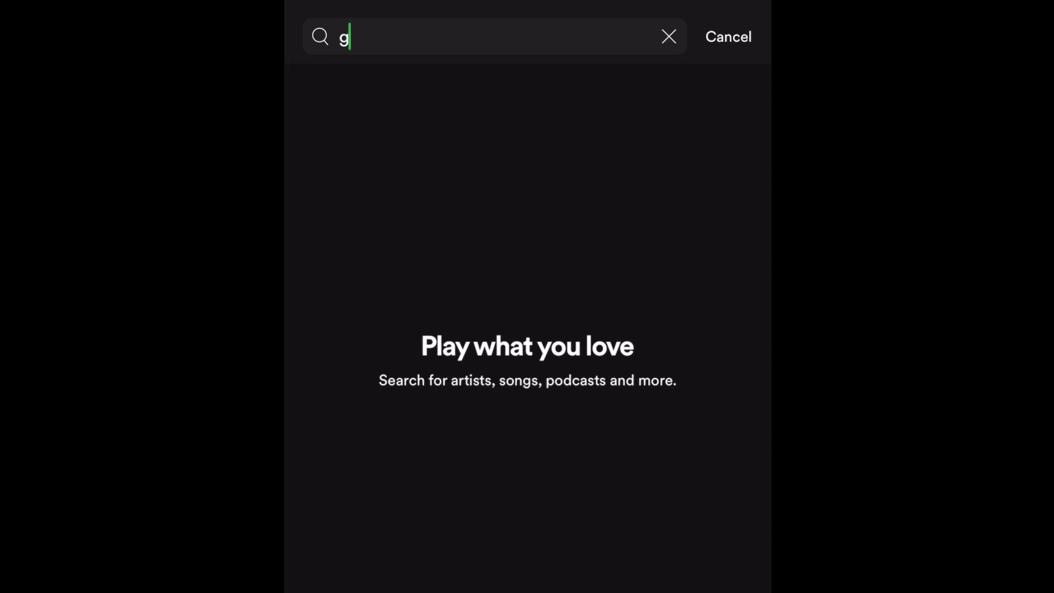
type("row old wi")
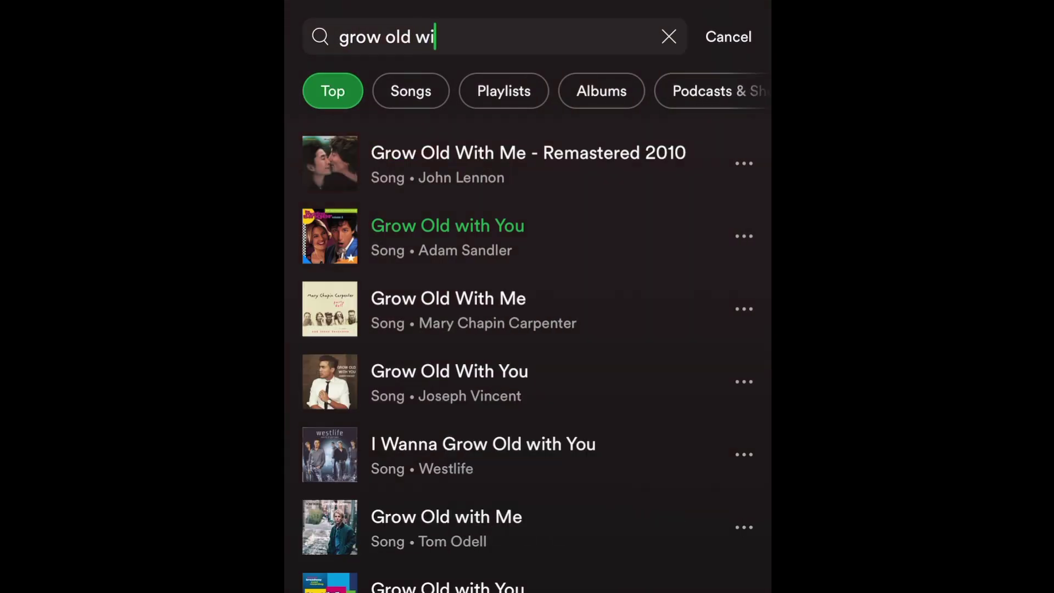
type("th you")
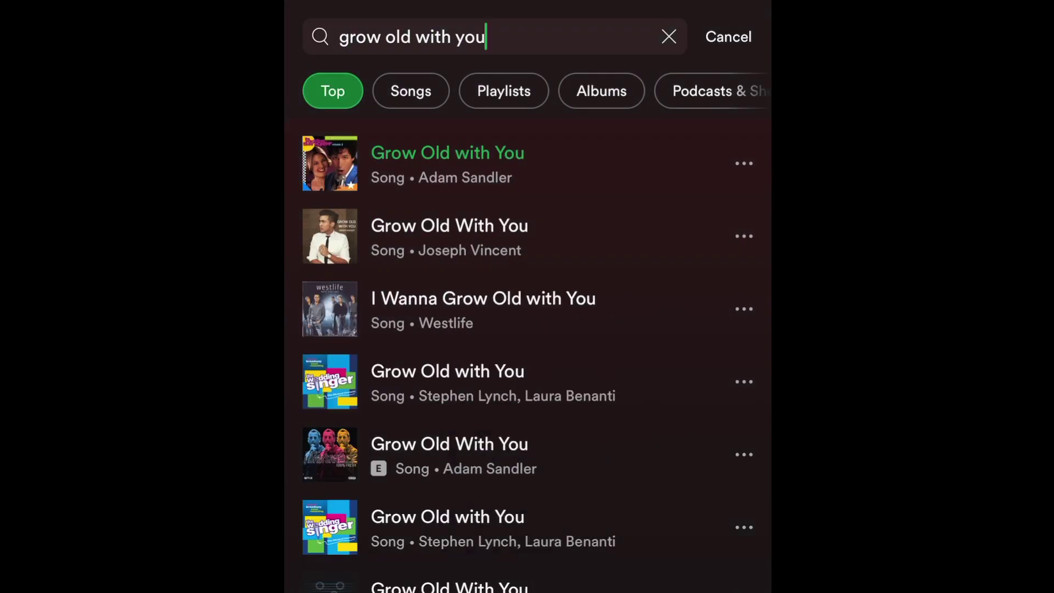
left_click(448, 163)
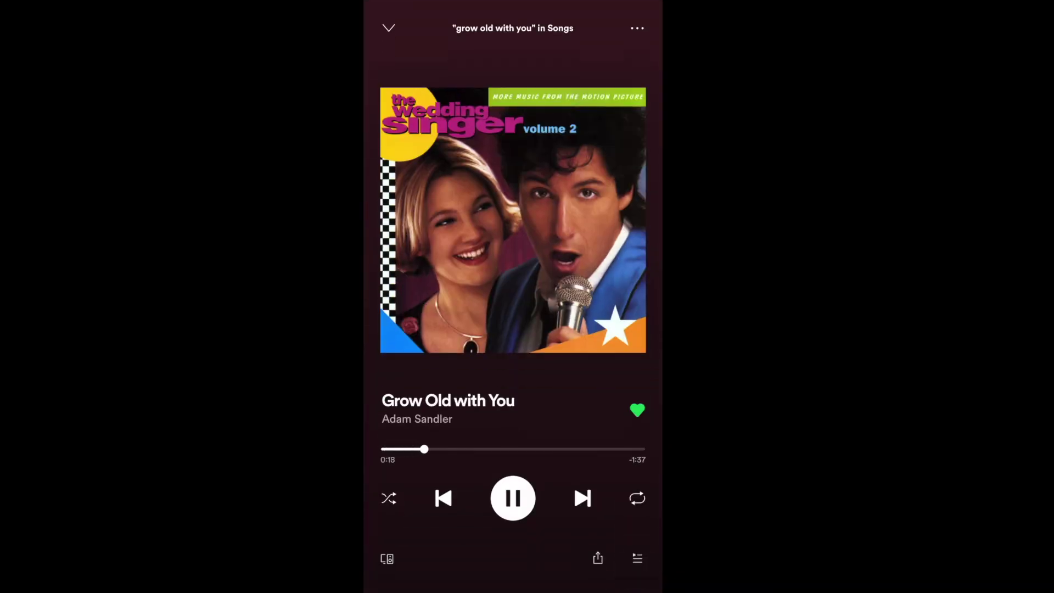
left_click(420, 527)
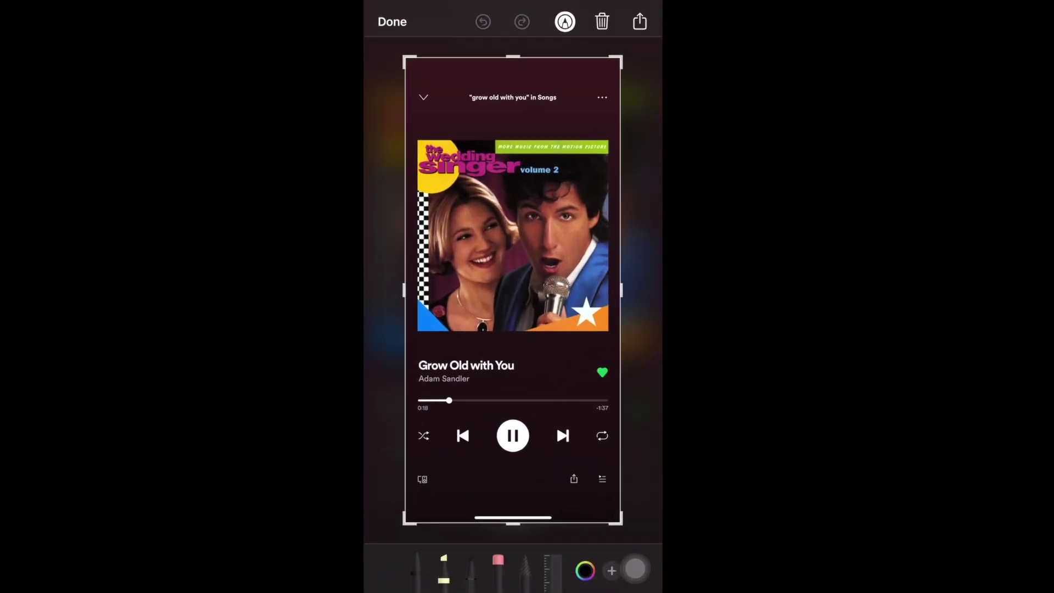
Crop the screenshot to the song title and player controls and save it to Photos.
left_click_drag(513, 58, 514, 338)
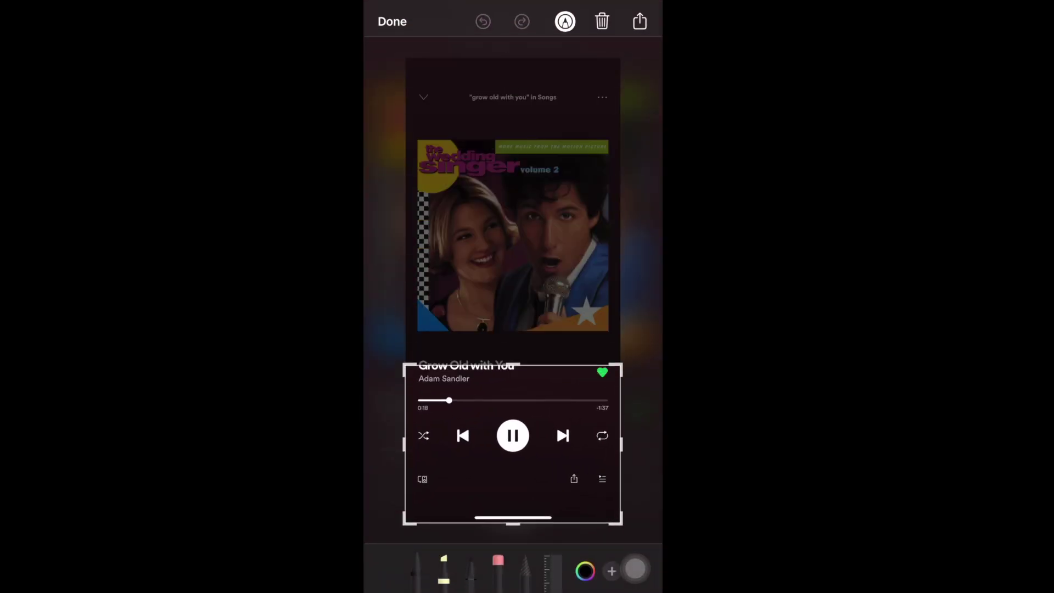
left_click_drag(513, 521, 513, 472)
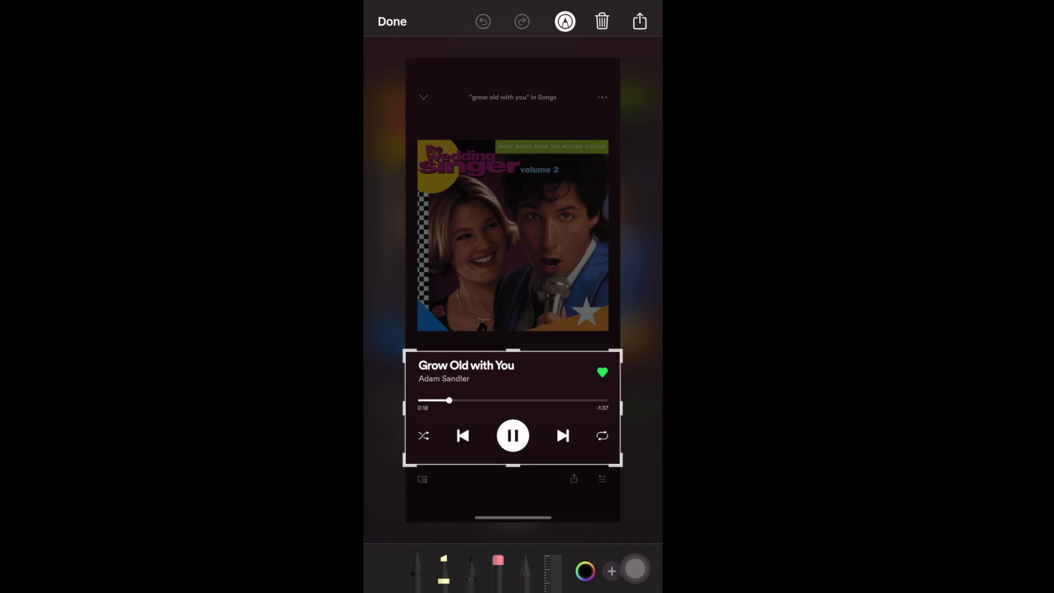
left_click(392, 21)
left_click(513, 448)
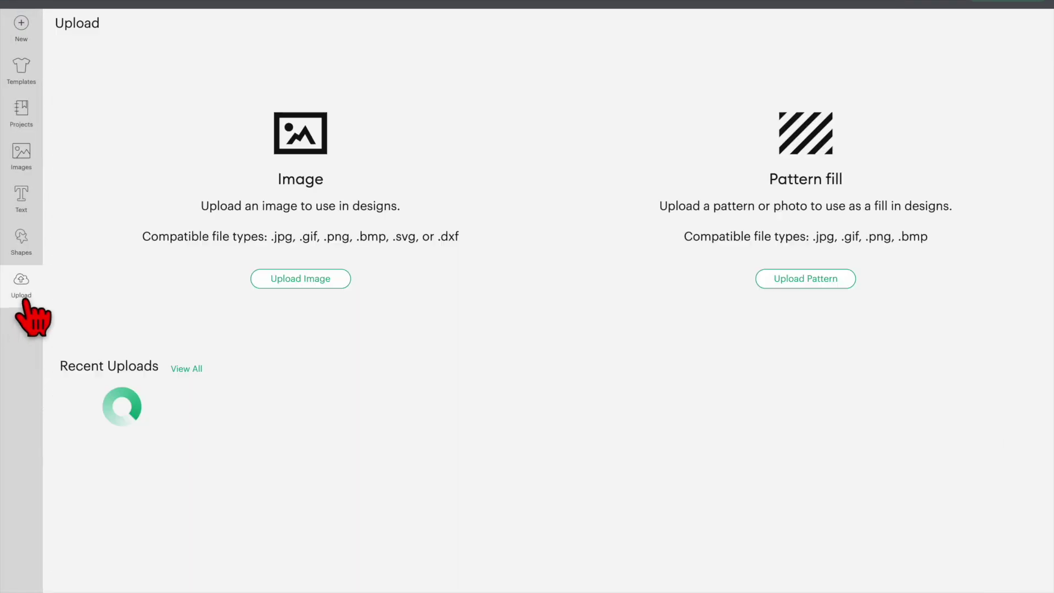
Browse to the Desktop and load the player screenshot IMG_0877.jpg for upload.
left_click(275, 281)
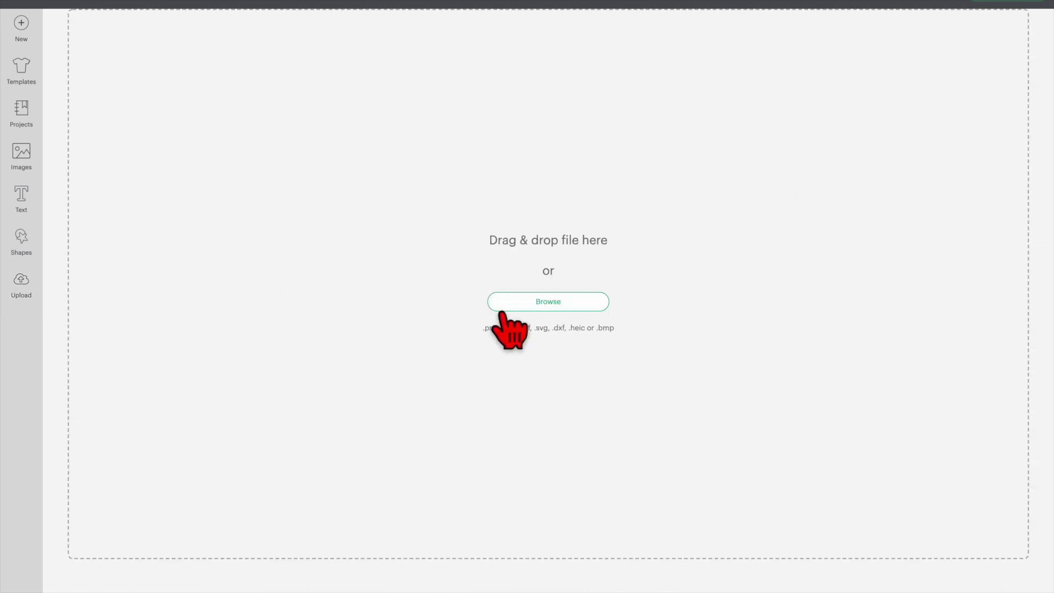
left_click(555, 303)
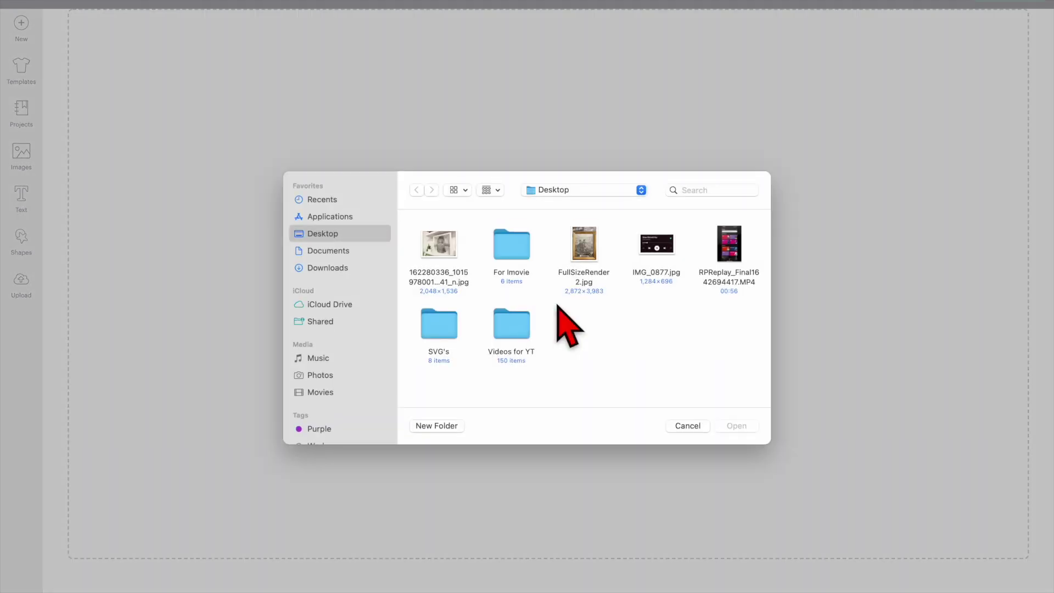
left_click(655, 246)
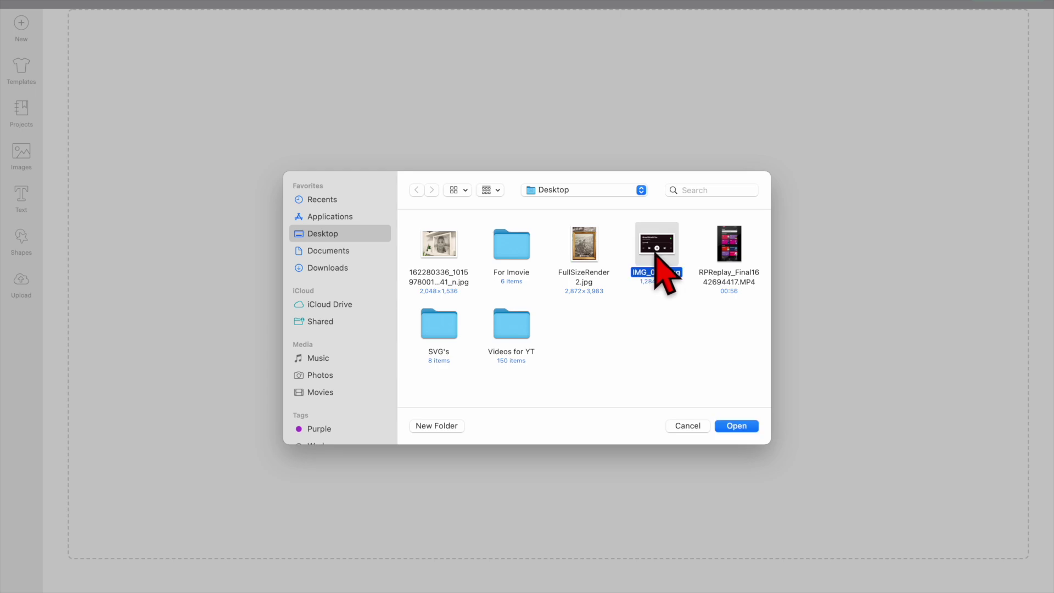
left_click(736, 426)
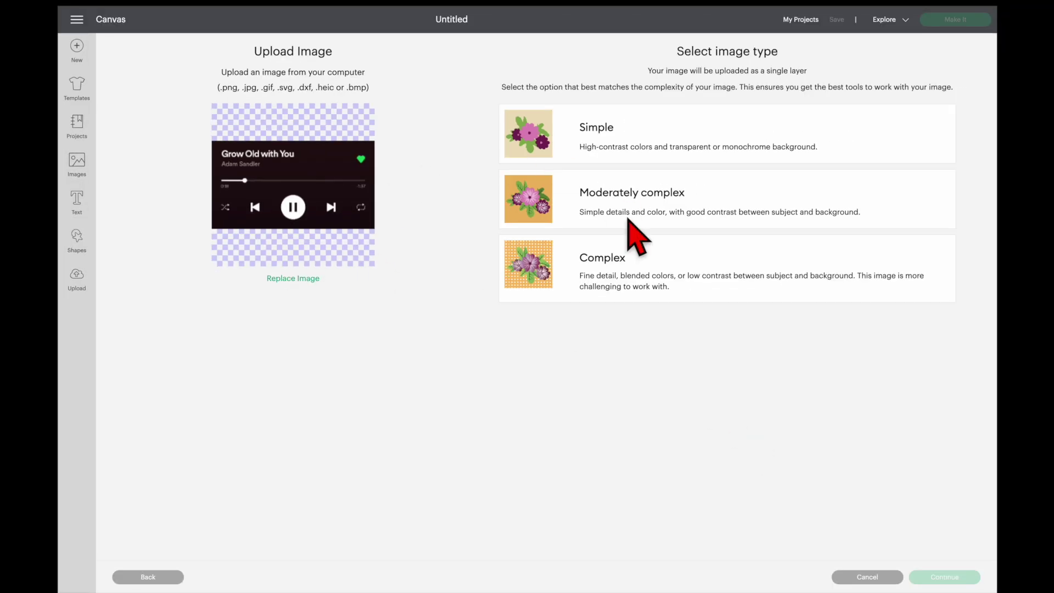
Mark the screenshot as complex, auto-remove its dark background and inspect the text.
left_click(609, 262)
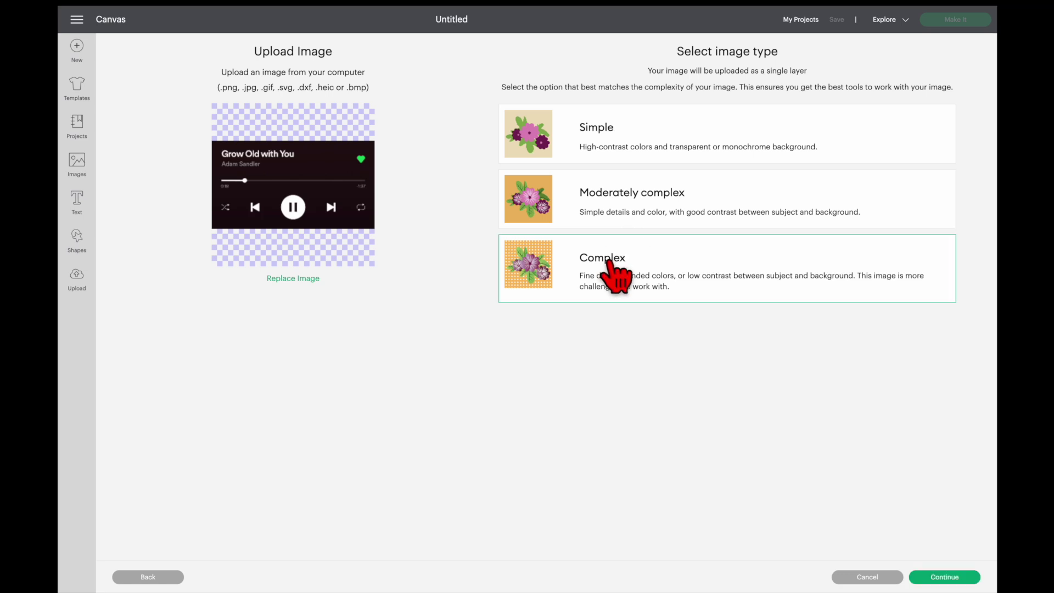
left_click(956, 578)
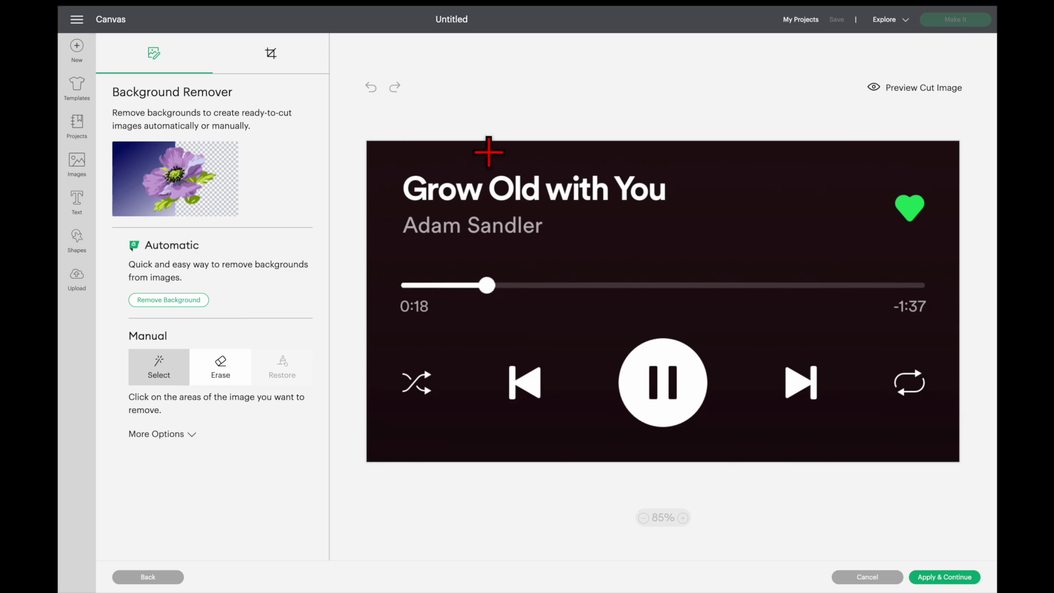
left_click(489, 151)
left_click(684, 518)
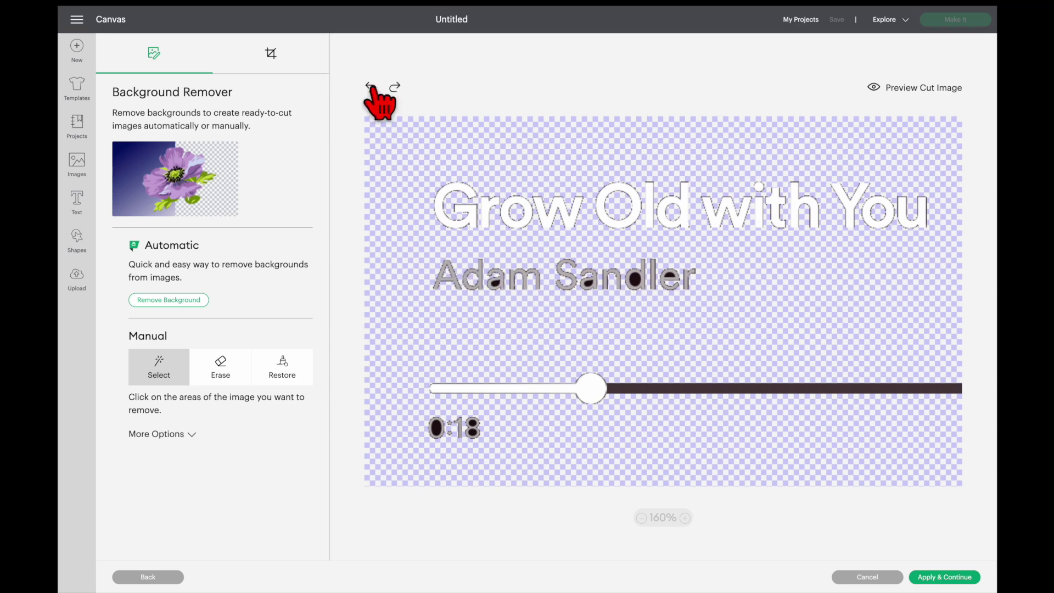
left_click(685, 518)
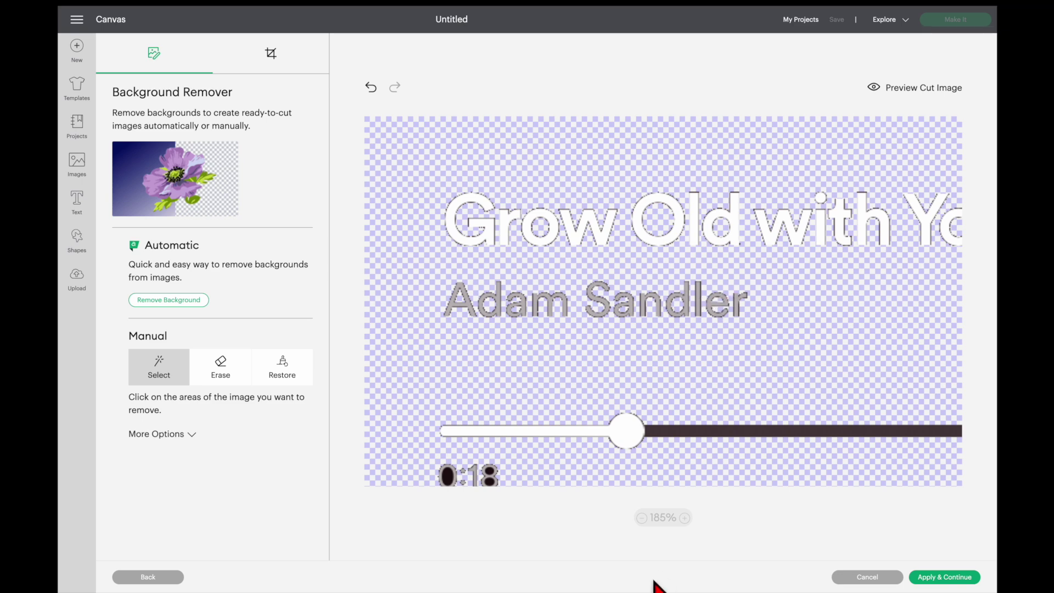
left_click(642, 517)
left_click(642, 517)
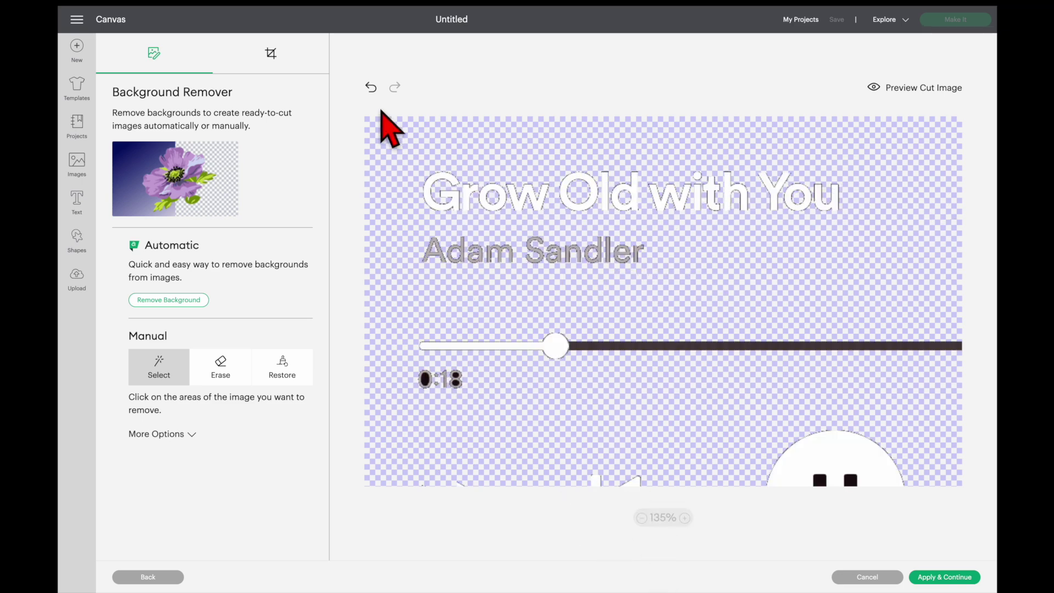
left_click(685, 517)
scroll(581, 323, "down", 5)
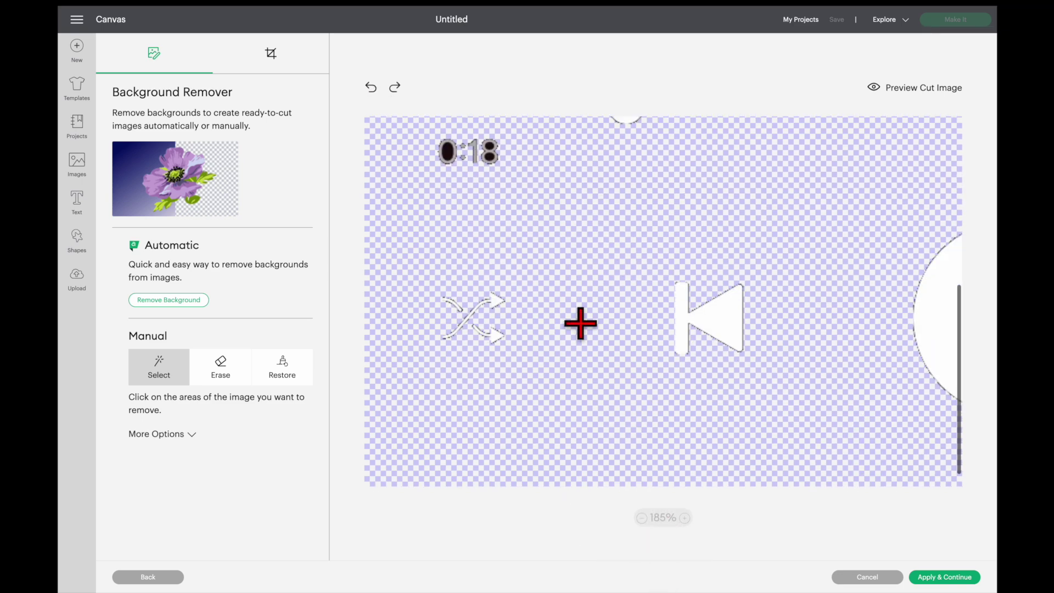
left_click(656, 518)
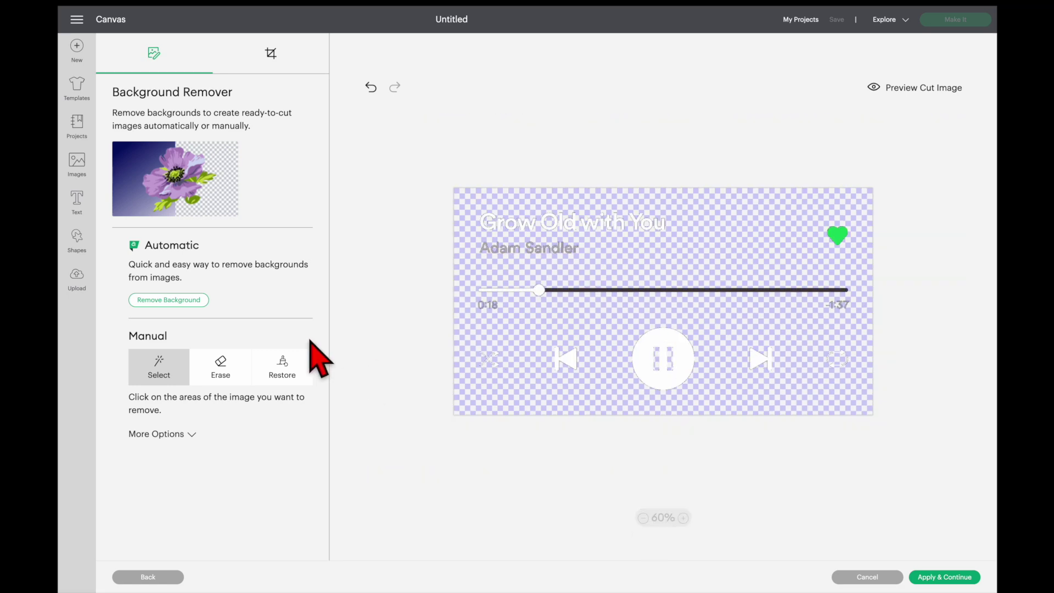
Erase the shuffle and repeat icons with a size-53 eraser and accept the cleanup.
left_click(221, 372)
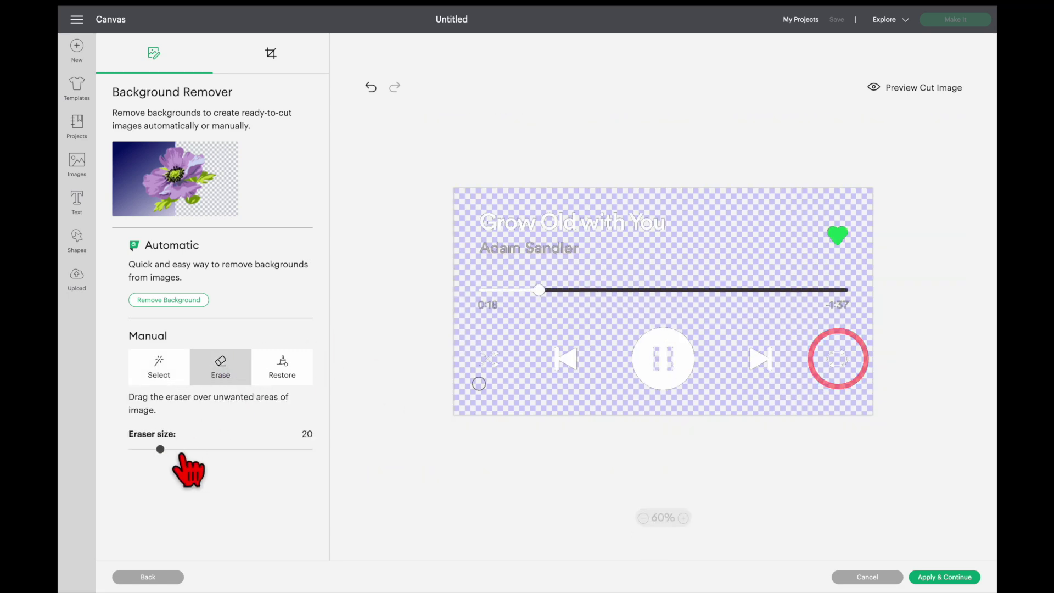
left_click_drag(162, 449, 222, 450)
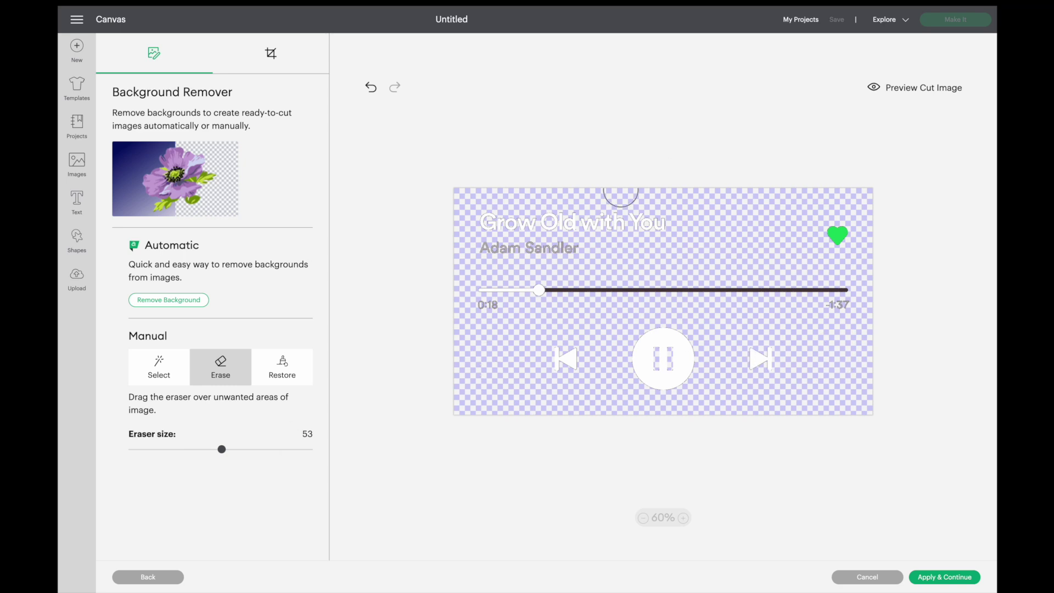
left_click(958, 578)
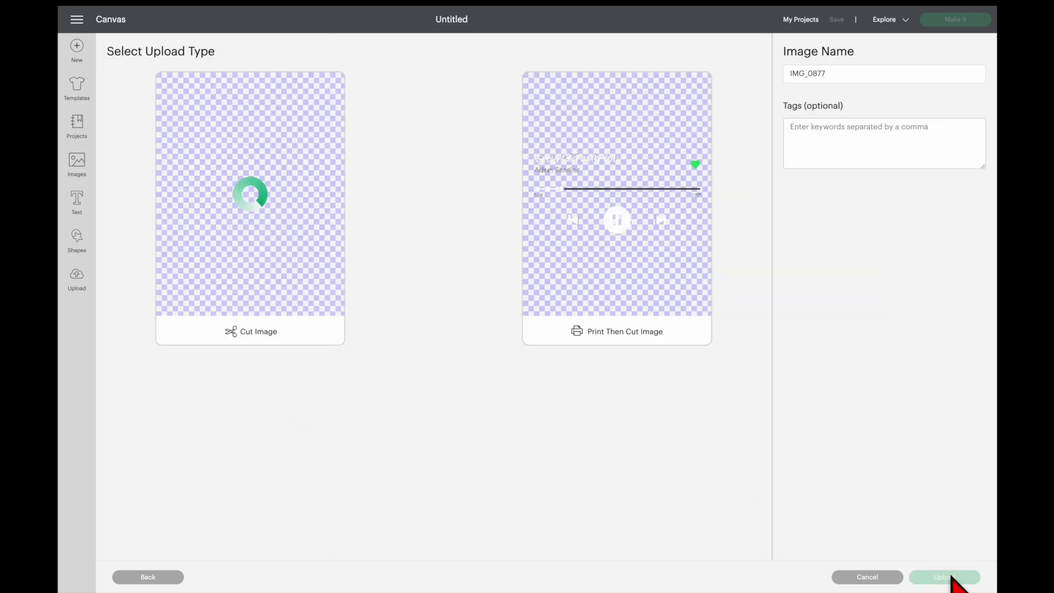
Upload the cleaned player image as a cut image.
left_click(204, 247)
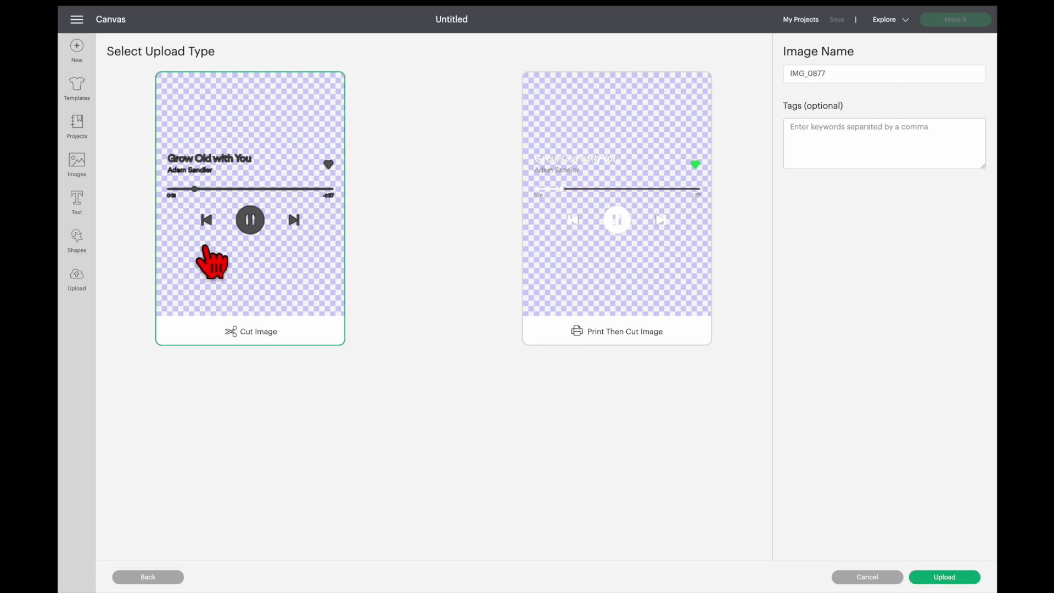
left_click(960, 578)
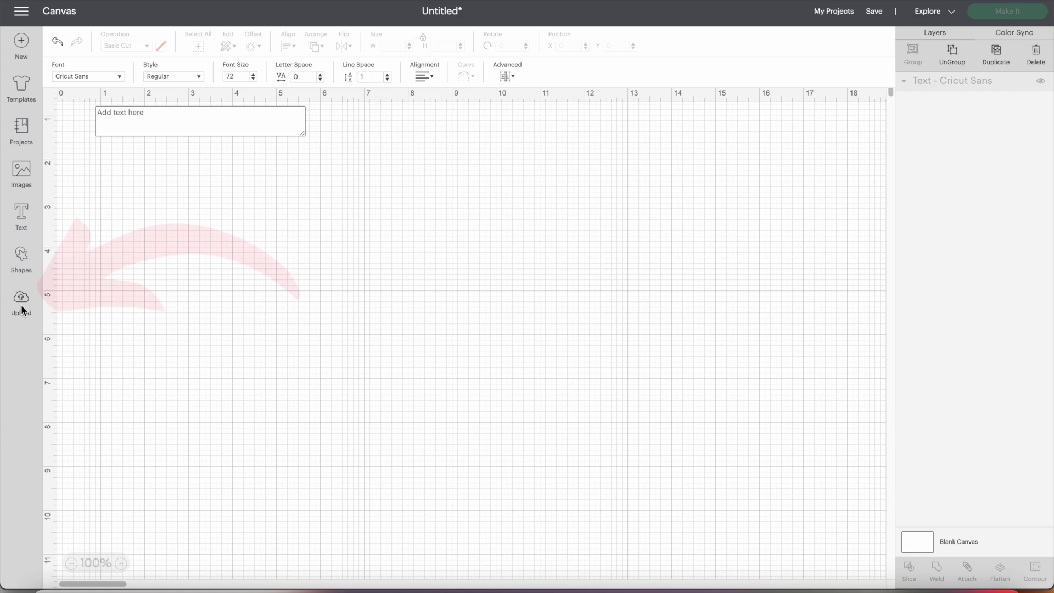
Add the spiral photo, player graphic and Spotify code uploads to the canvas.
left_click(22, 307)
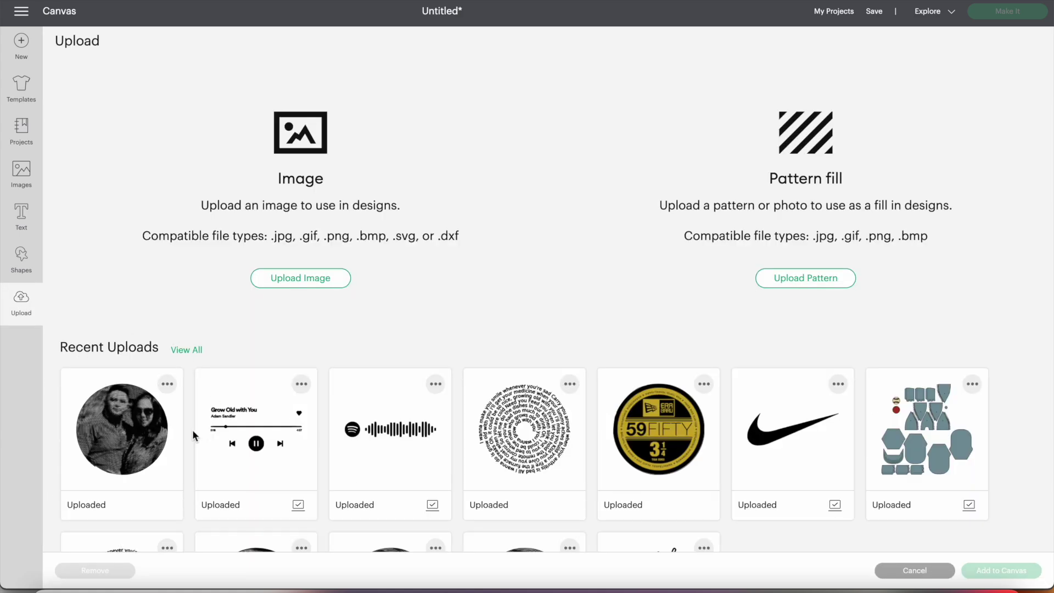
left_click(153, 434)
left_click(264, 439)
left_click(395, 438)
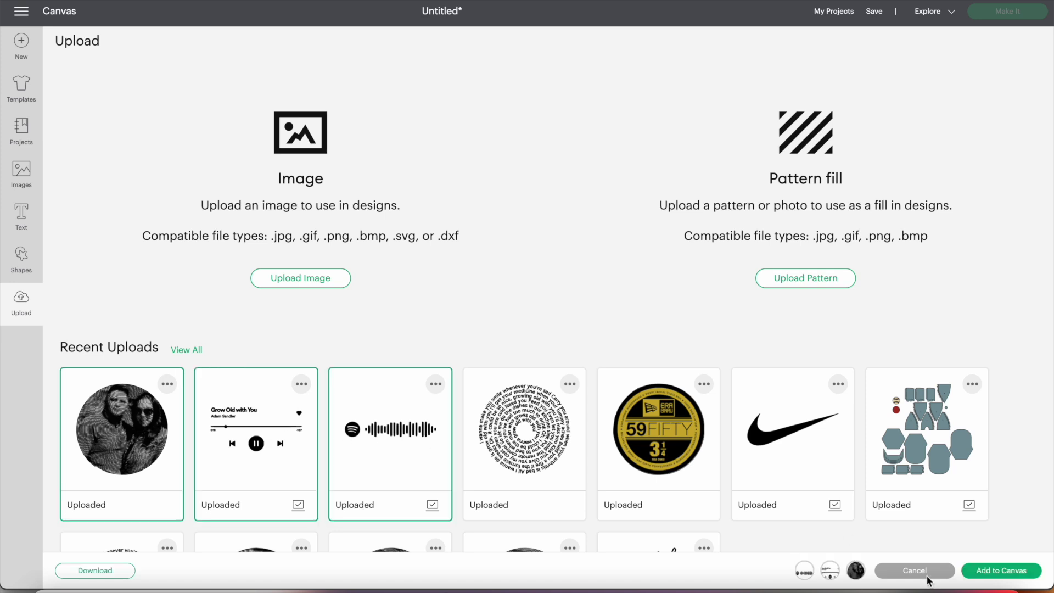
left_click(994, 568)
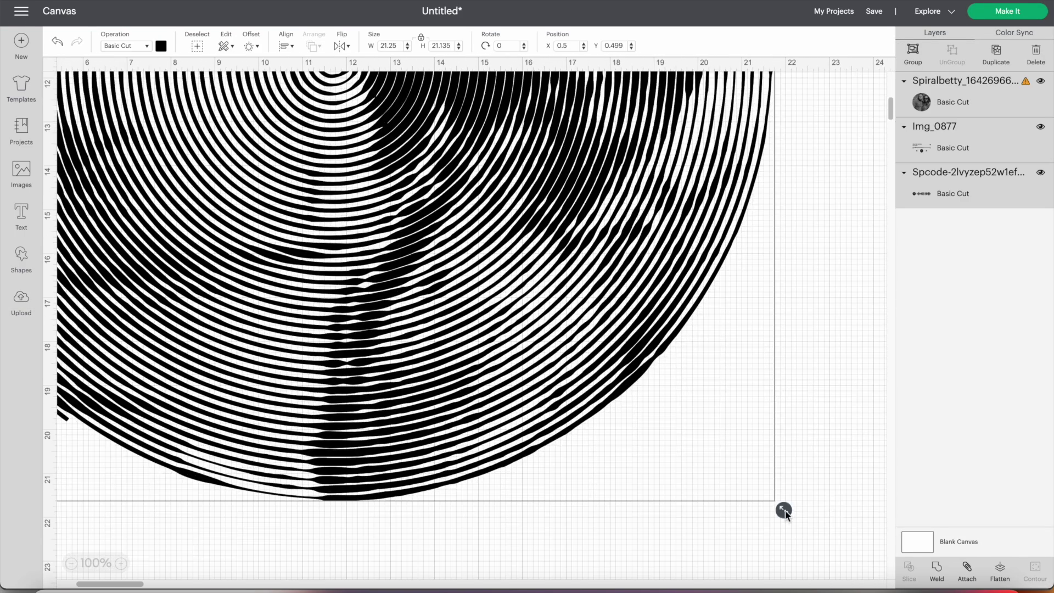
Shrink the spiral photo to about eight inches and place the player below the code.
left_click_drag(785, 510, 632, 411)
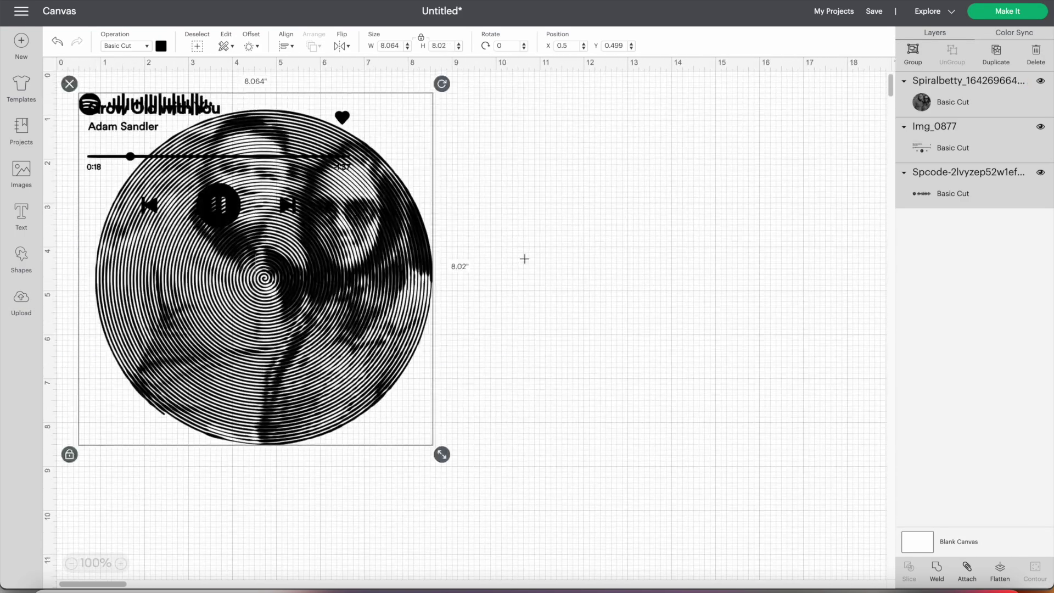
mouse_move(392, 312)
left_mouse_down()
mouse_move(533, 323)
mouse_move(648, 290)
left_mouse_up()
left_click_drag(316, 182, 316, 268)
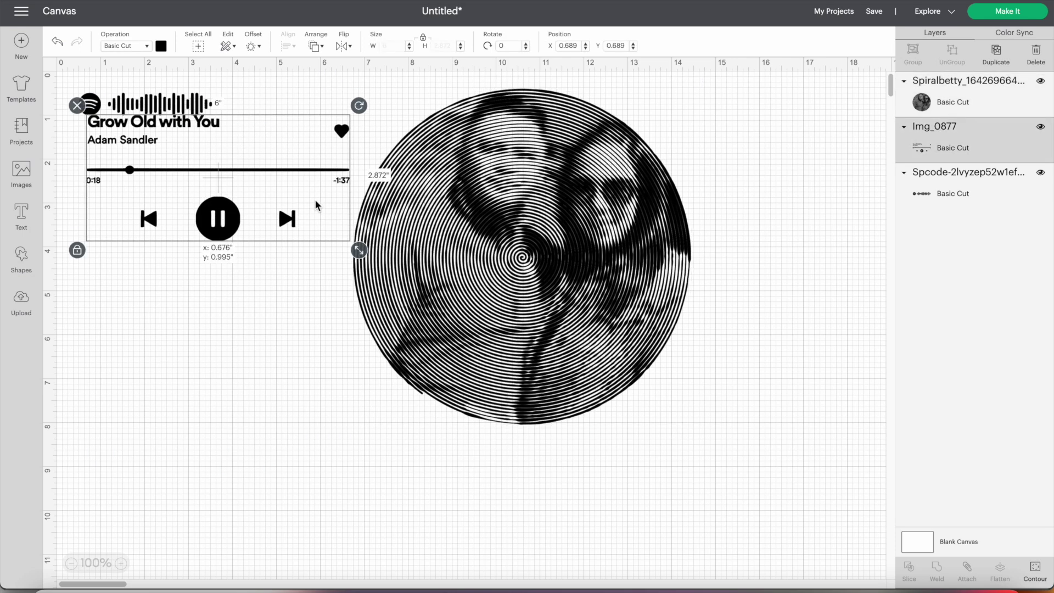
Add a square to the canvas and colour it light grey.
left_click(22, 258)
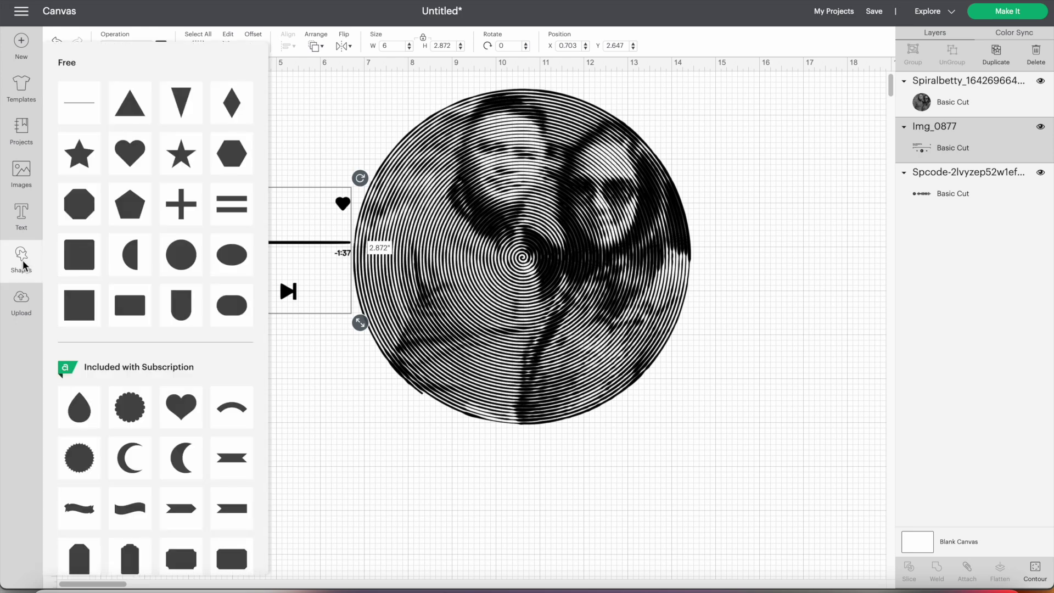
left_click(89, 304)
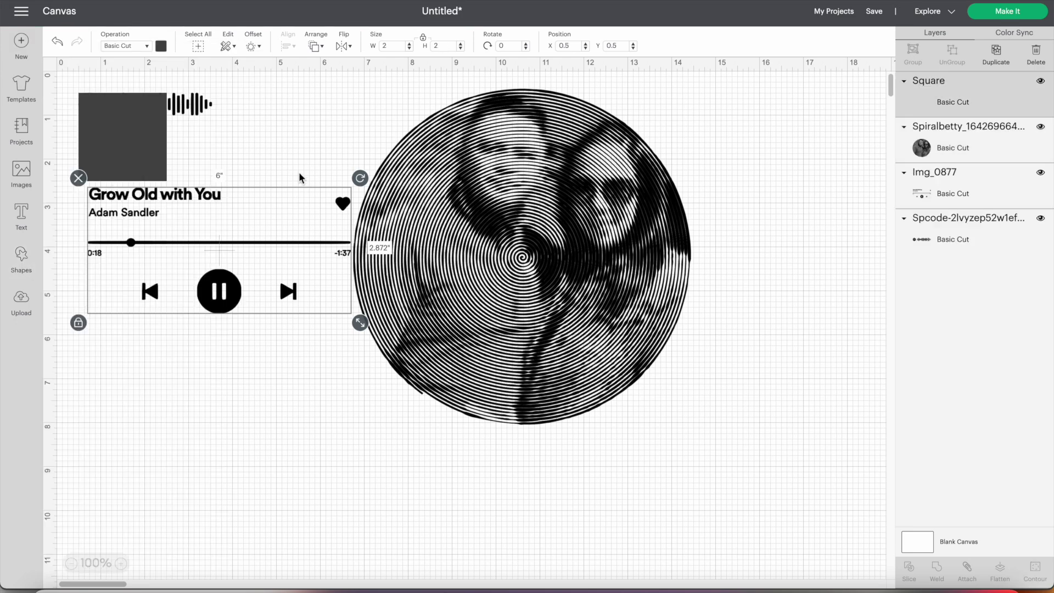
left_click_drag(152, 130, 321, 382)
left_click(161, 45)
left_click(198, 161)
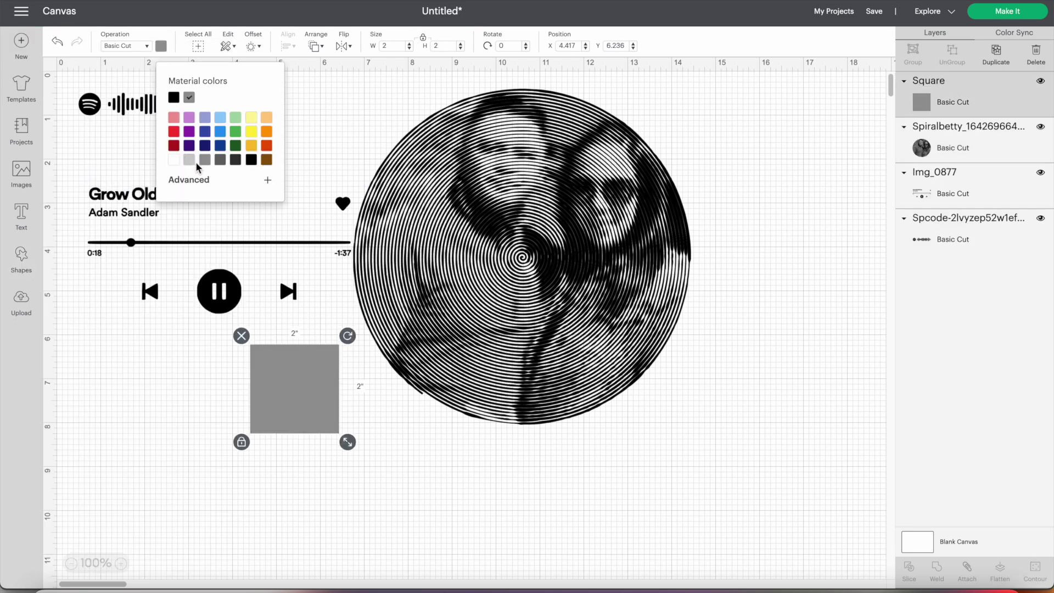
left_click(296, 380)
type("10")
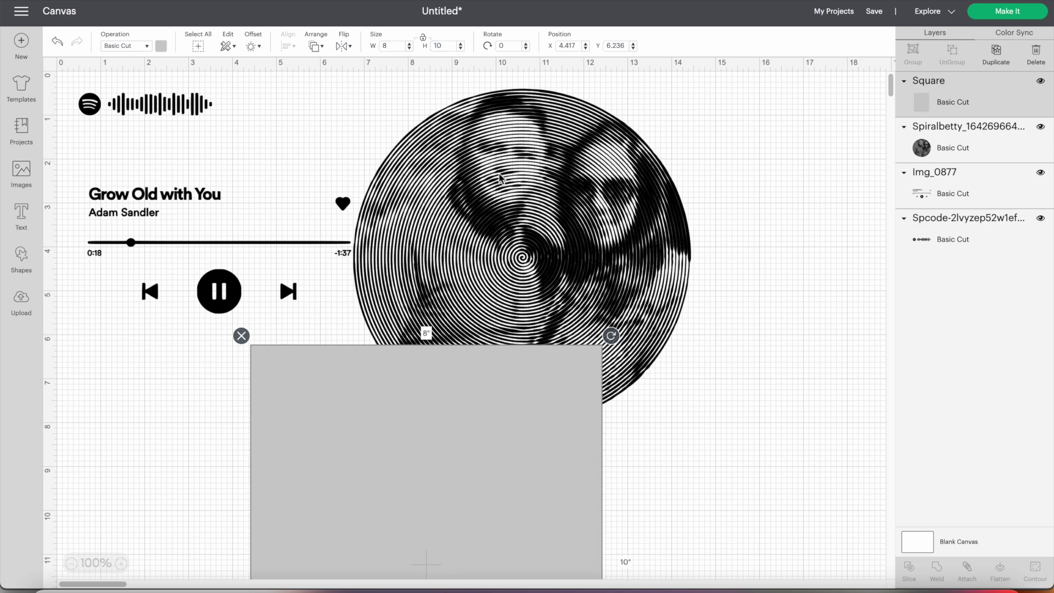
Send the 8 by 10 grey rectangle behind everything and centre the spiral photo in it.
left_click_drag(475, 388, 640, 117)
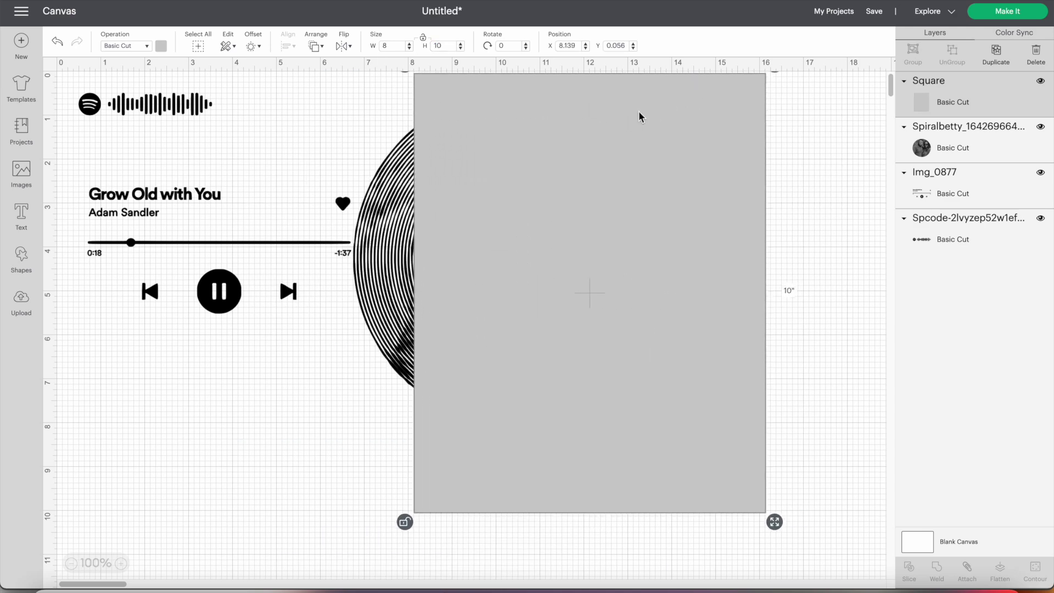
right_click(640, 117)
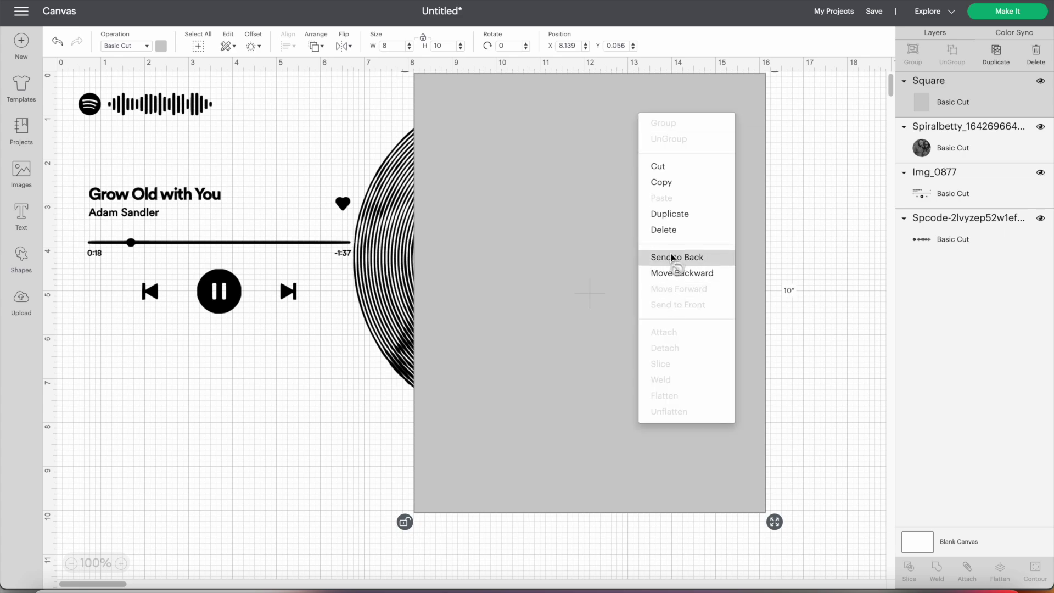
left_click(672, 256)
left_click_drag(492, 217, 552, 227)
Fit the spiral photo, player graphic and Spotify code inside the rectangle, photo on top and code at the bottom.
left_click_drag(749, 437, 723, 363)
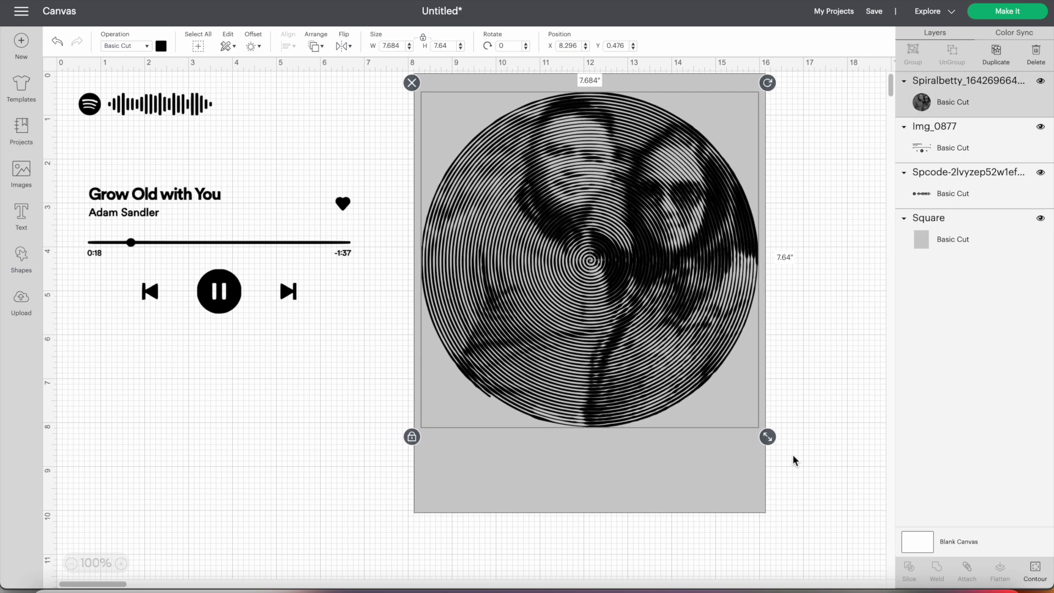
left_click_drag(292, 280, 666, 439)
left_click_drag(720, 483, 756, 495)
mouse_move(149, 103)
left_mouse_down()
mouse_move(387, 243)
mouse_move(624, 492)
left_mouse_up()
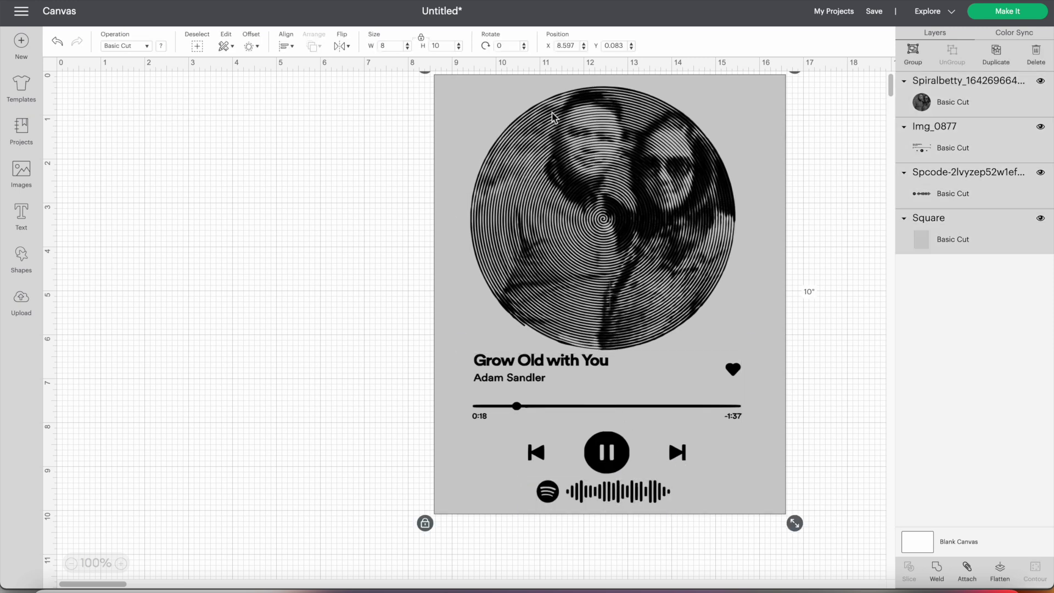
left_click(725, 445)
left_click_drag(753, 468, 757, 478)
left_click_drag(774, 247, 759, 244)
left_click_drag(682, 507, 702, 513)
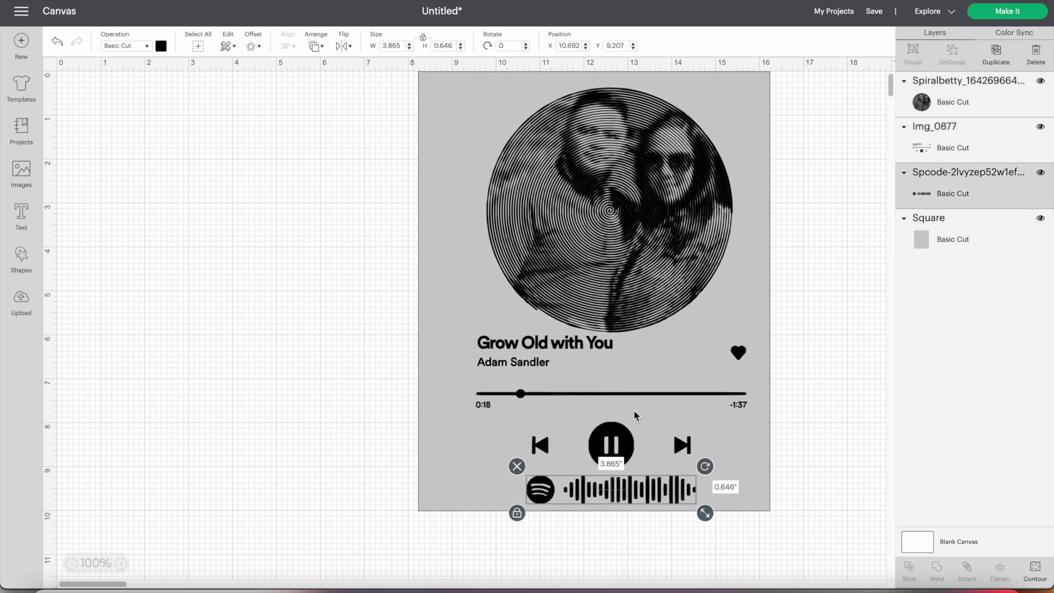
left_click(666, 390)
Centre all layers of the design horizontally.
key("ctrl+a")
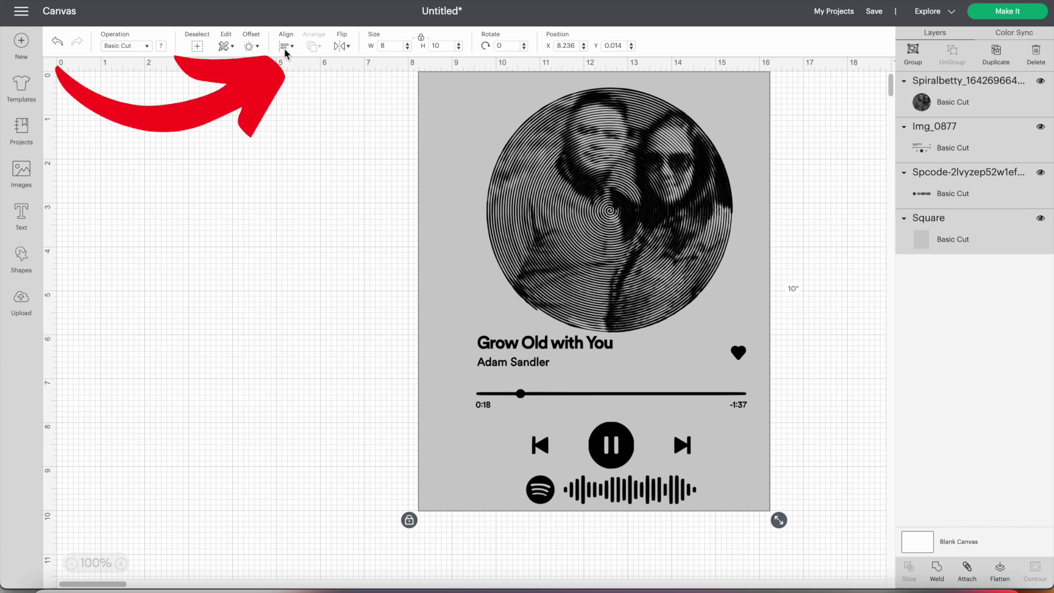
left_click(286, 47)
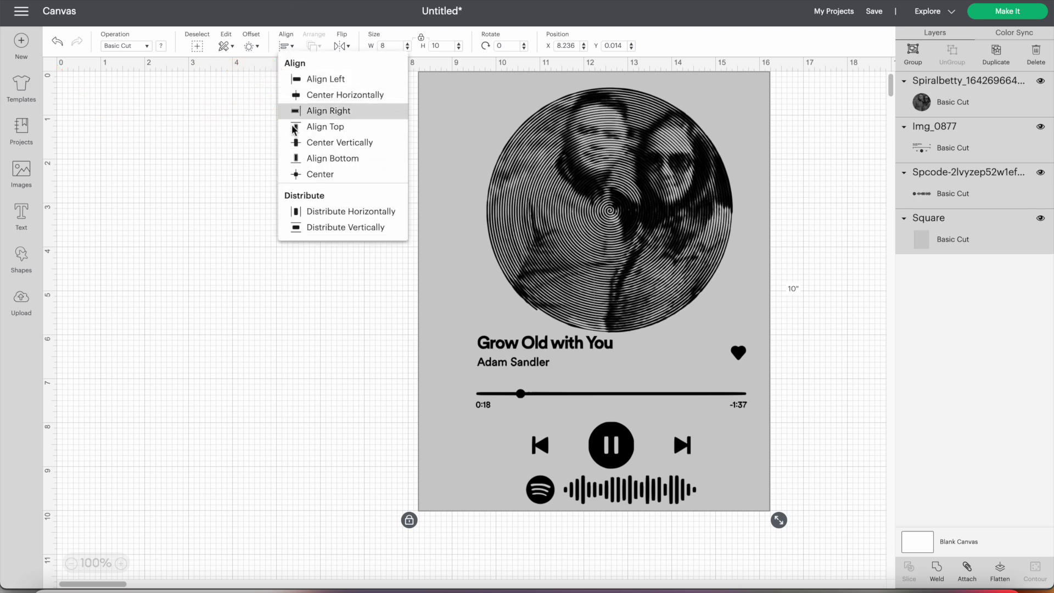
left_click(310, 95)
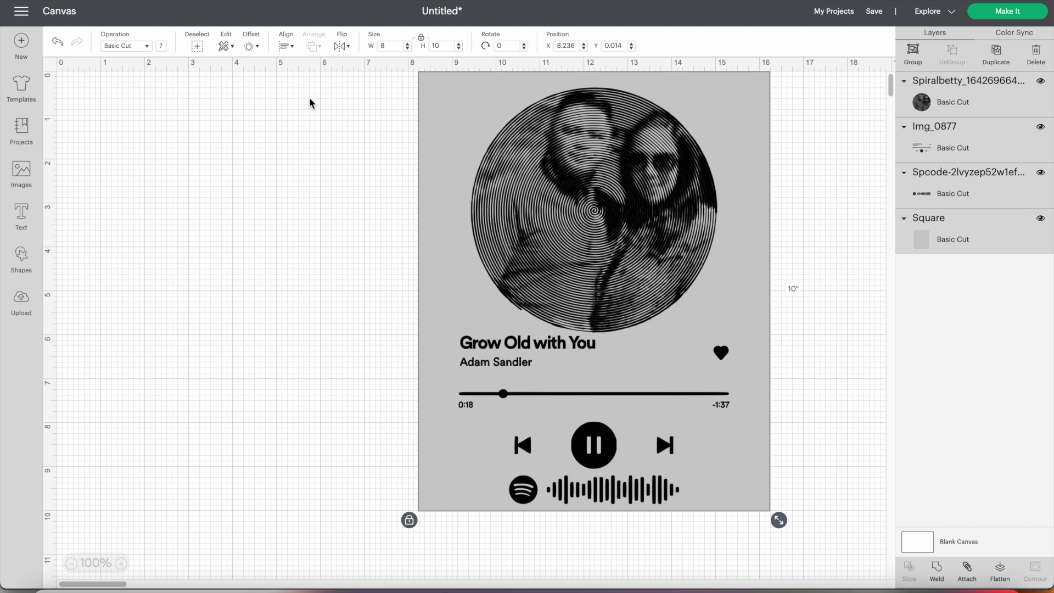
Delete the grey background rectangle layer.
left_click(402, 327)
left_click(443, 171)
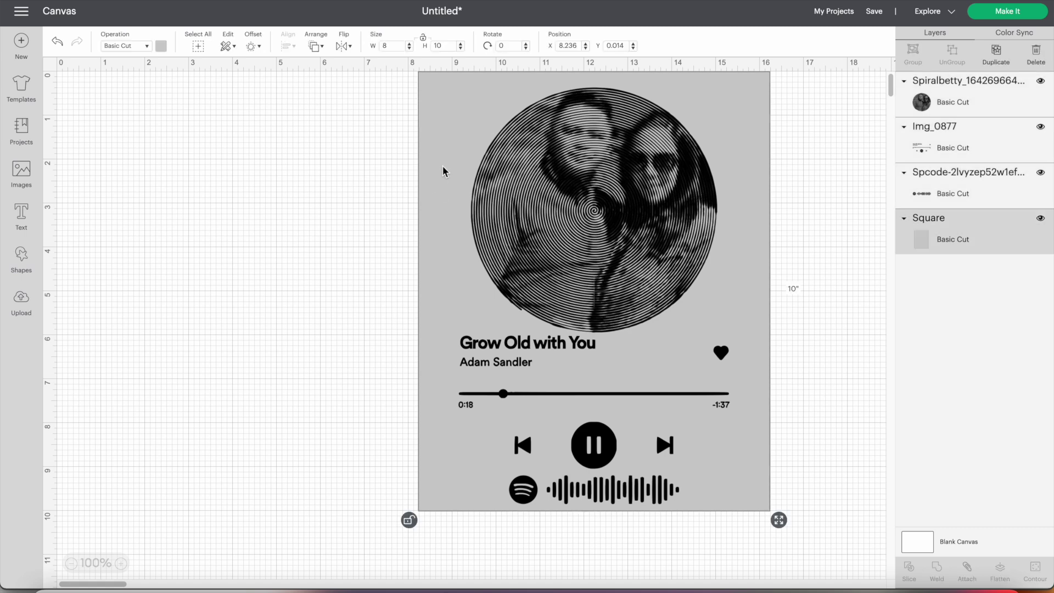
key("Escape")
left_click(966, 248)
right_click(951, 244)
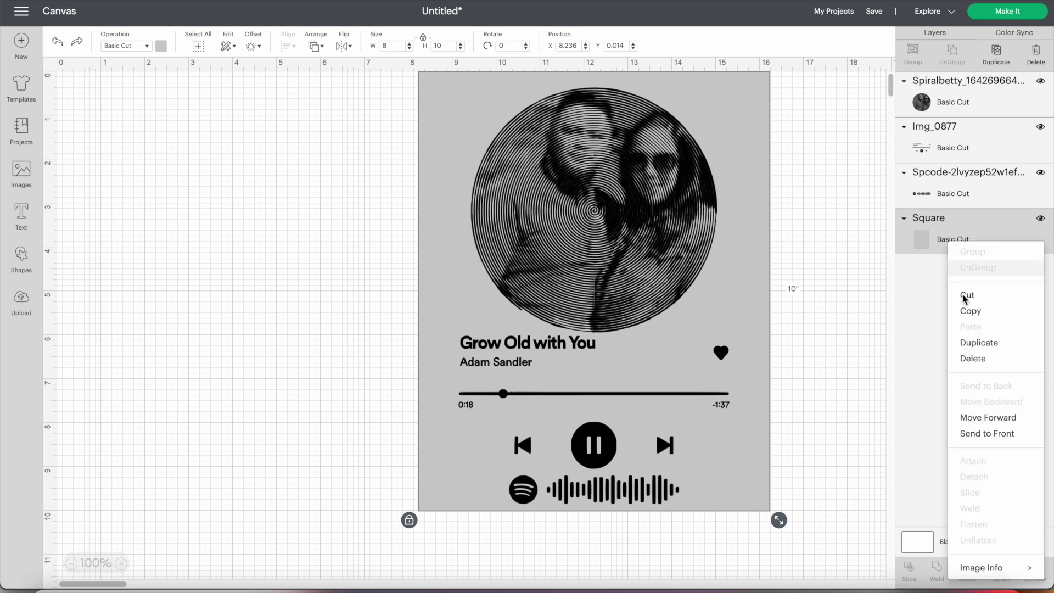
left_click(973, 359)
Weld the photo, player and code into one piece and move on to Make It.
key("ctrl+a")
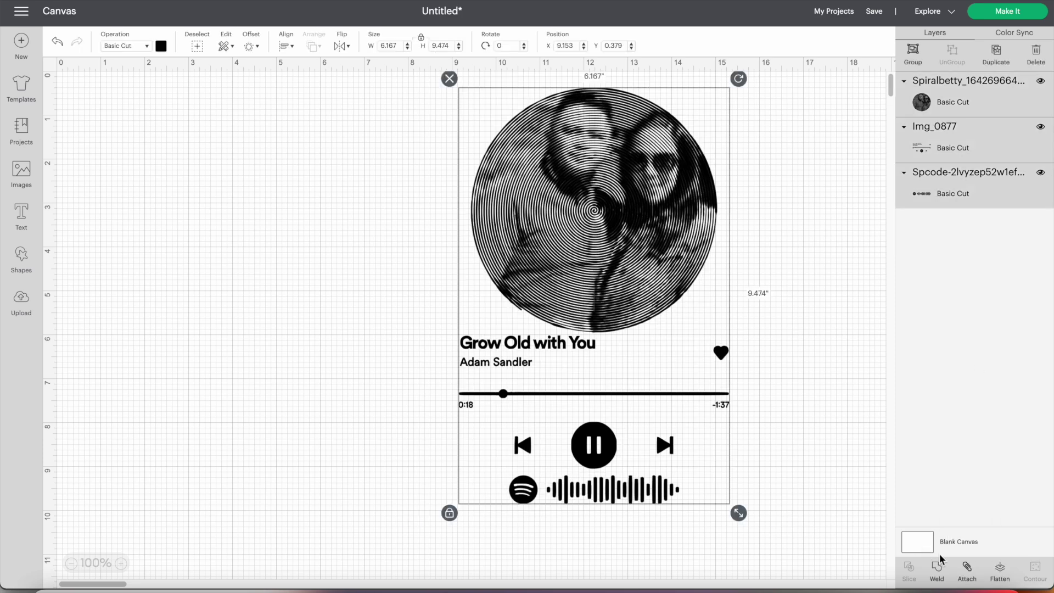
left_click(937, 571)
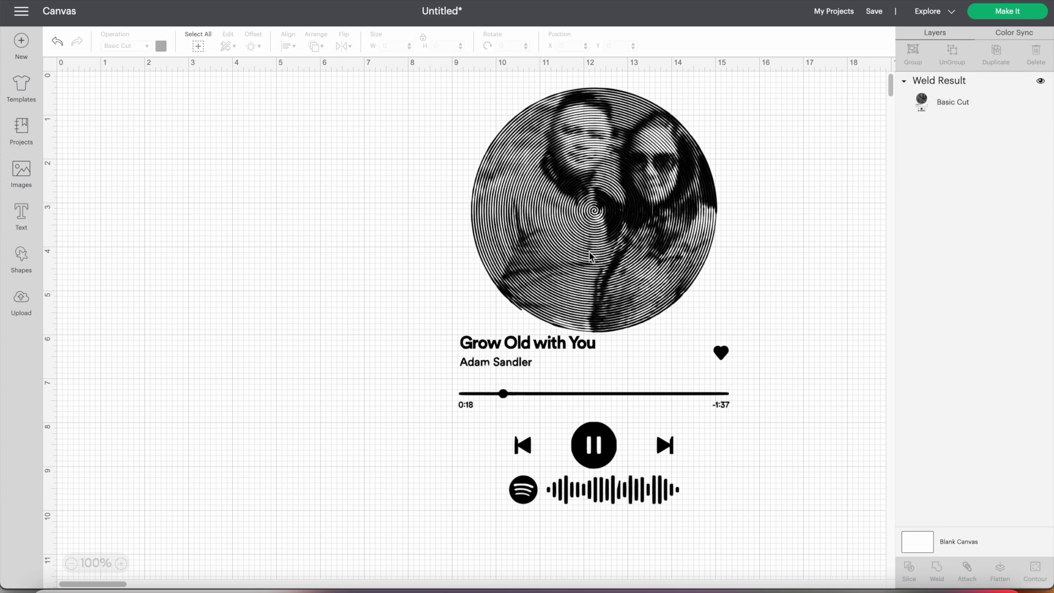
left_click(1014, 19)
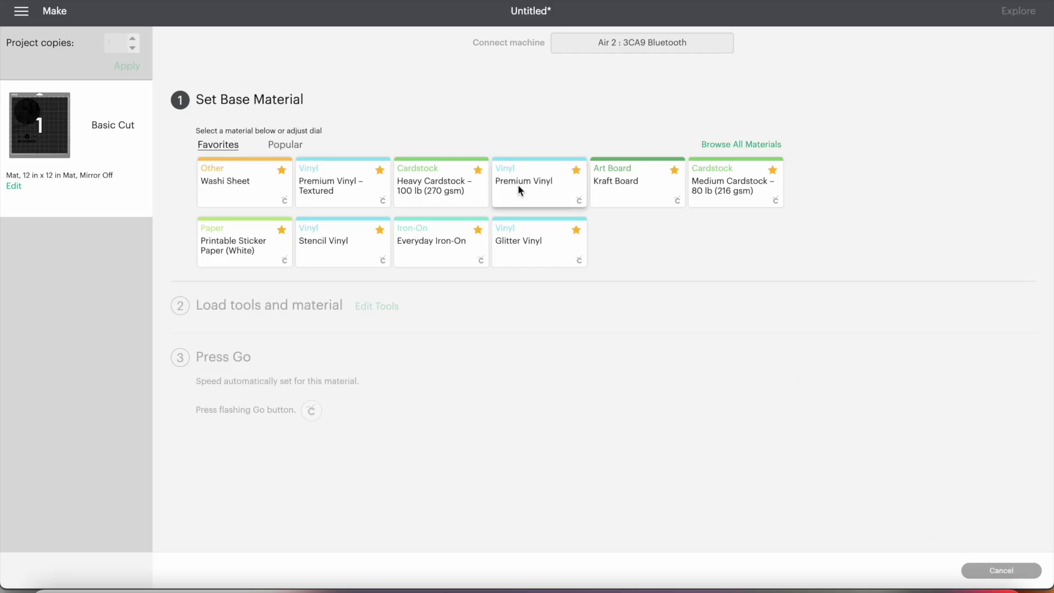
Choose Premium Vinyl as the base material for the cut.
left_click(518, 184)
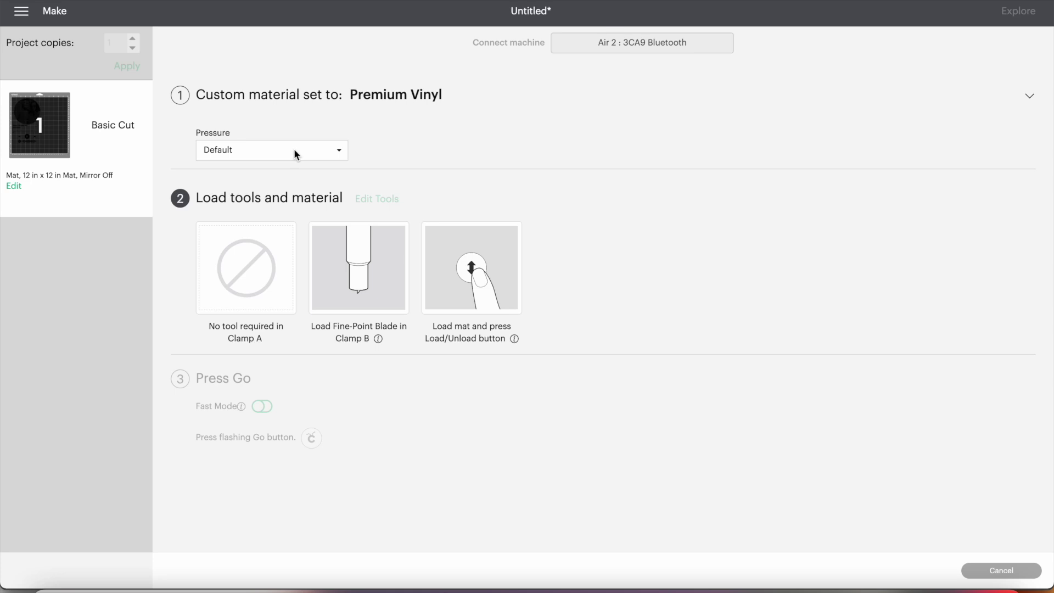